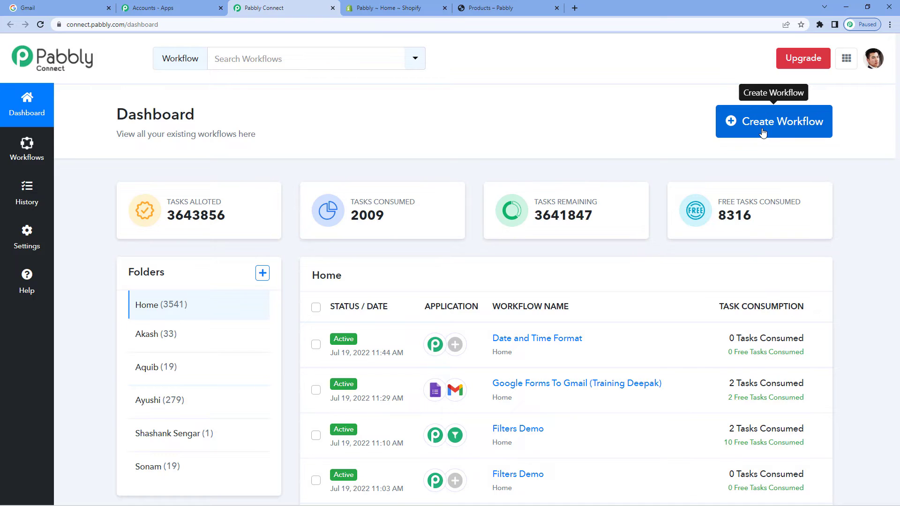
# - Create a new workflow named "Shopify To Google Sheets"
pyautogui.click(763, 132)
pyautogui.click(361, 277)
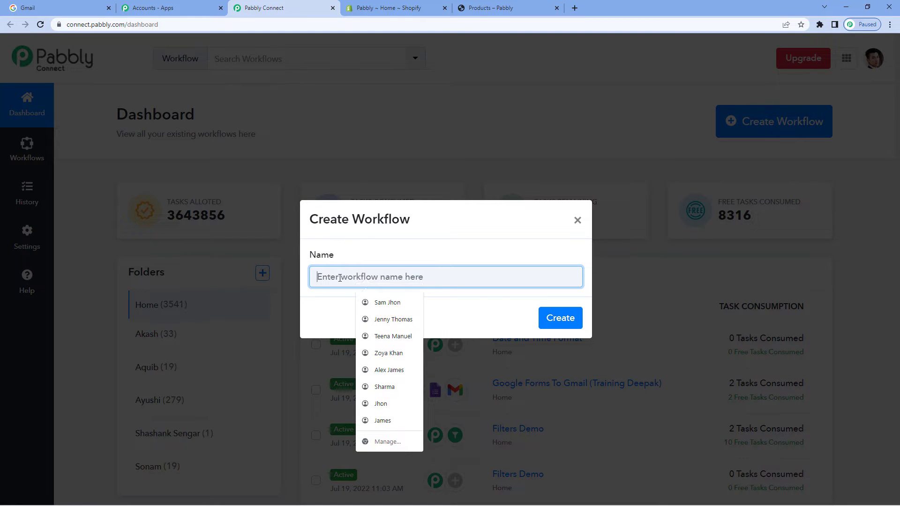
pyautogui.write('SHO')
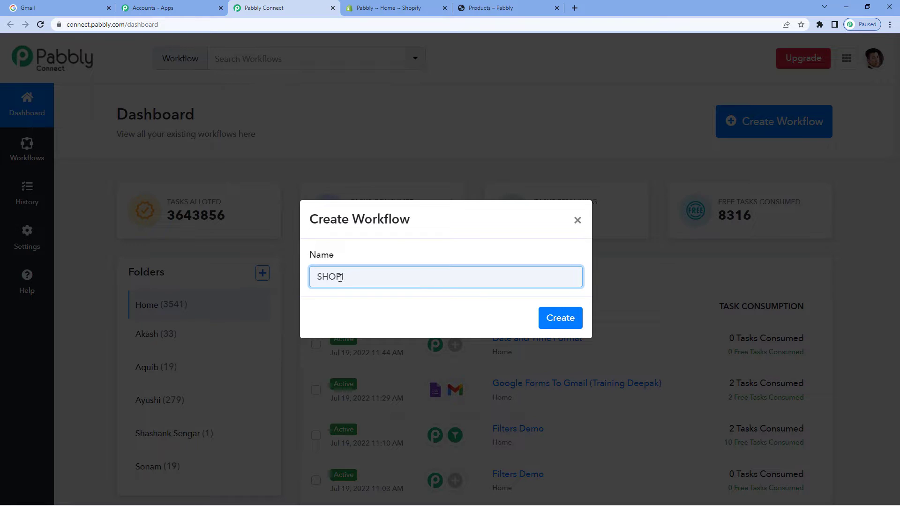
pyautogui.write('P')
pyautogui.press('BackSpace')
pyautogui.press('BackSpace')
pyautogui.press('BackSpace')
pyautogui.press('BackSpace')
pyautogui.write('Shopify To Go')
pyautogui.click(559, 318)
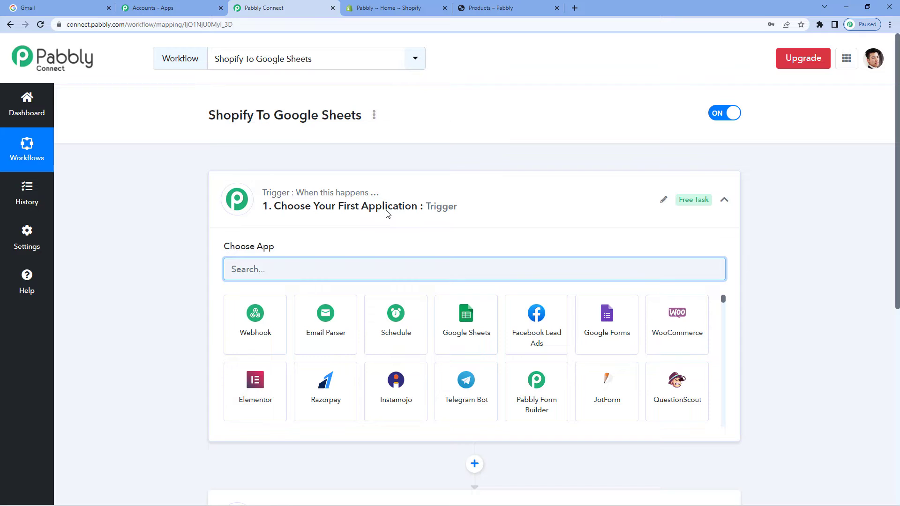
pyautogui.click(388, 215)
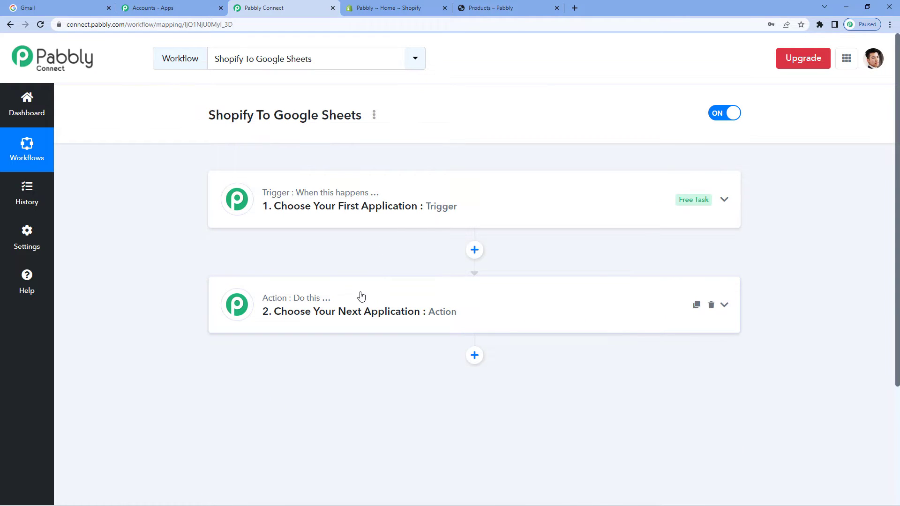
pyautogui.moveTo(294, 196); pyautogui.dragTo(369, 199)
pyautogui.click(369, 199)
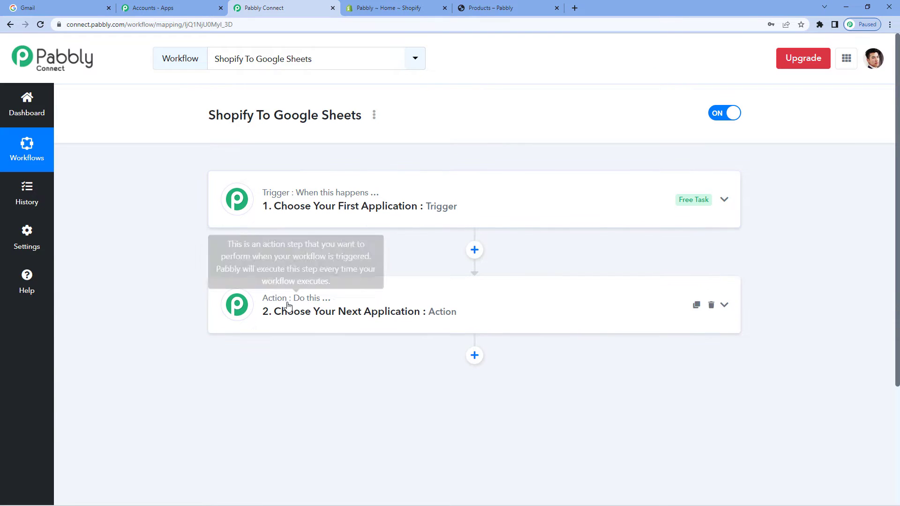
pyautogui.moveTo(295, 299); pyautogui.dragTo(333, 300)
pyautogui.click(319, 216)
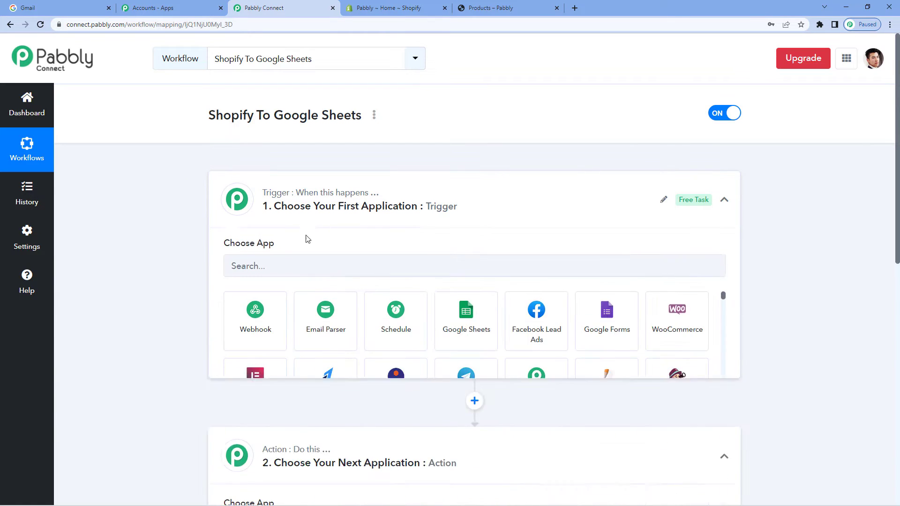
# - Set the workflow's trigger to Shopify with the New Order event and copy its webhook URL
pyautogui.click(274, 265)
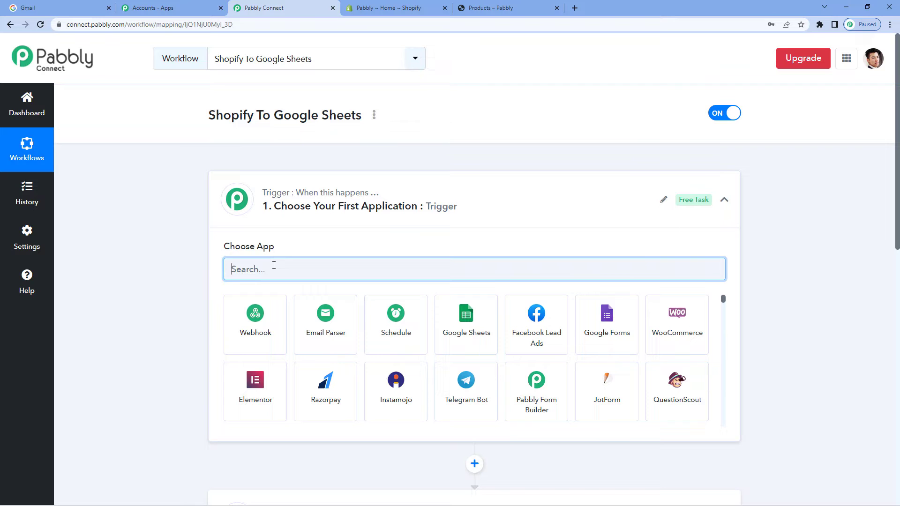
pyautogui.write('shopif')
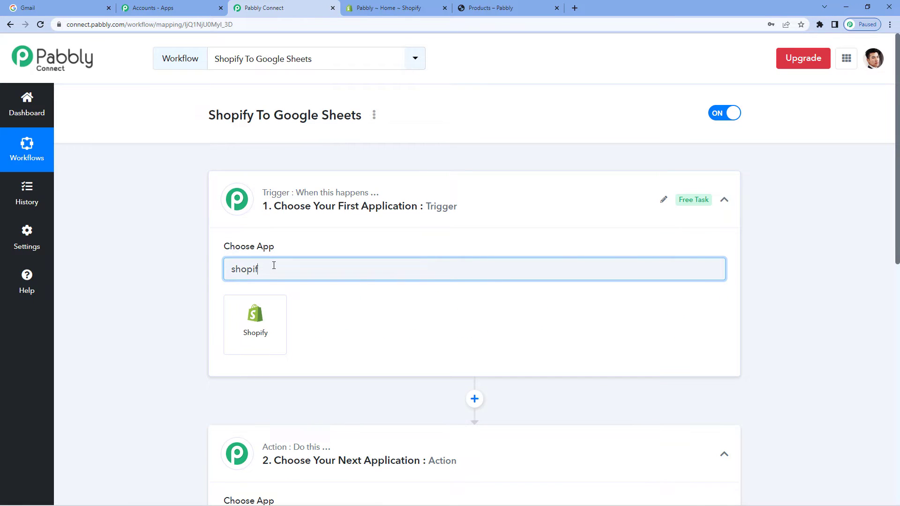
pyautogui.click(268, 313)
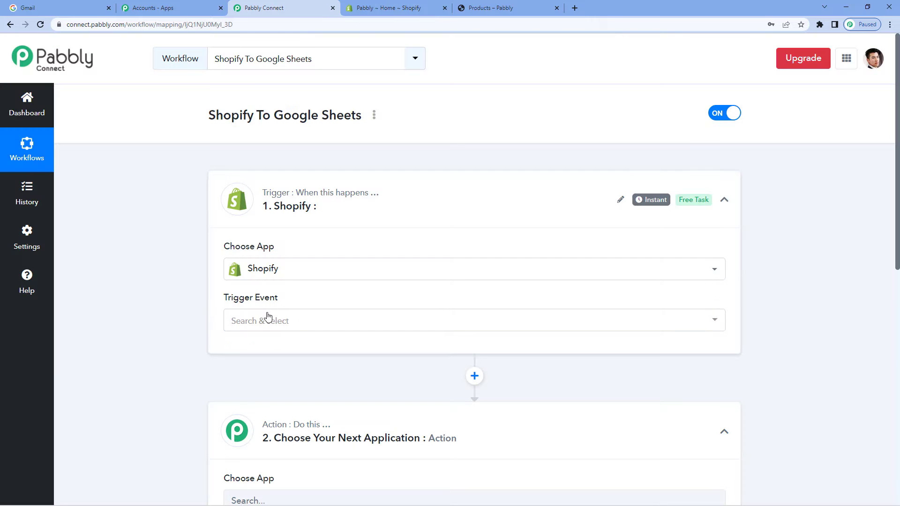
pyautogui.click(274, 323)
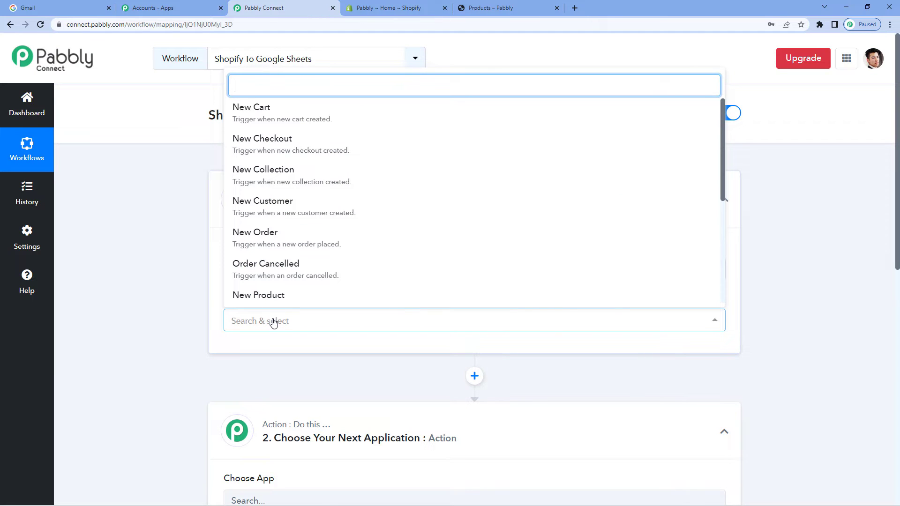
pyautogui.click(265, 241)
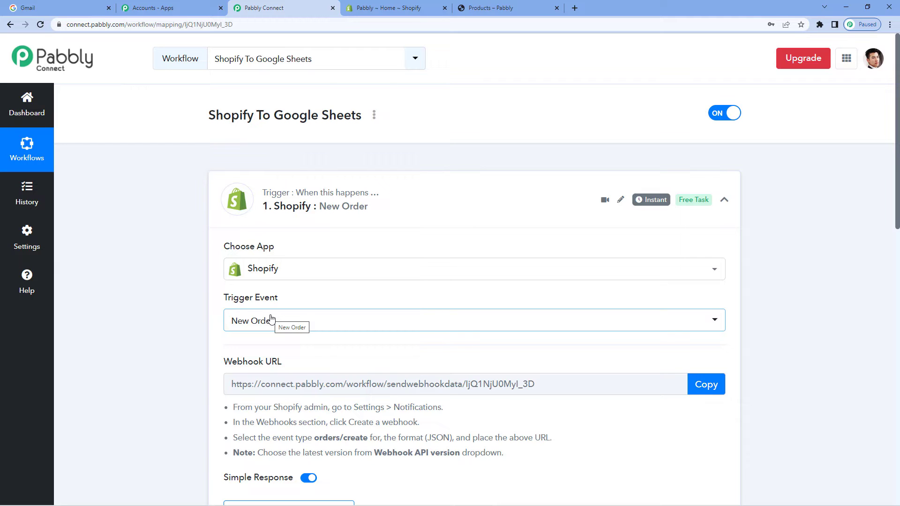
pyautogui.scroll(-2, 271, 319)
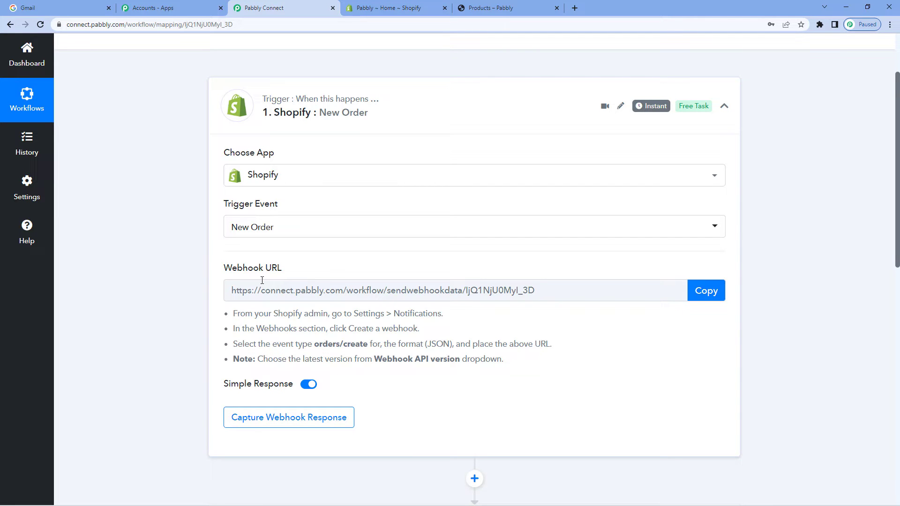
pyautogui.click(708, 293)
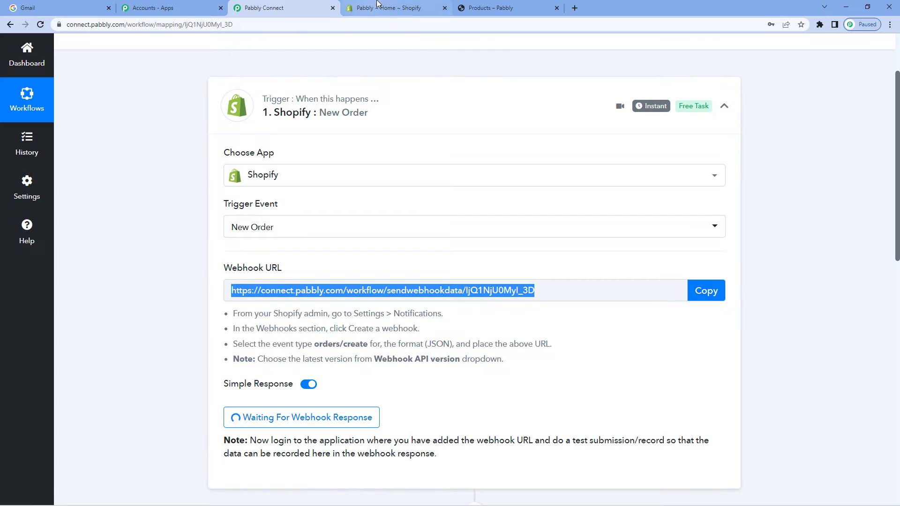
# - Switch to the Shopify admin and start creating a webhook in the store's notification settings
pyautogui.click(378, 5)
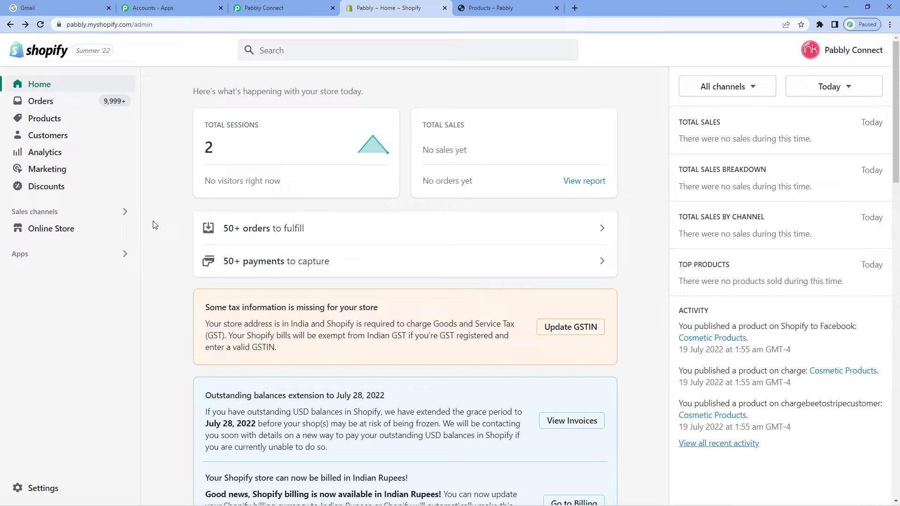
pyautogui.click(39, 494)
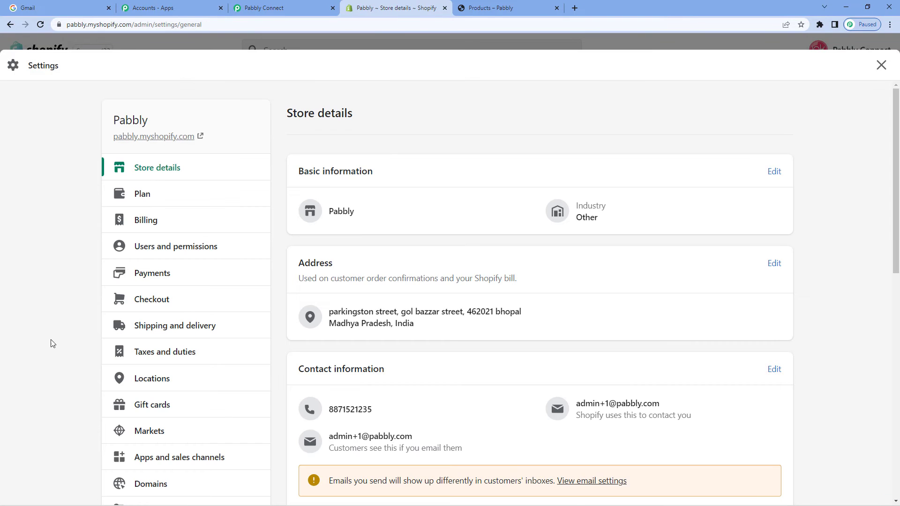
pyautogui.scroll(-6, 164, 190)
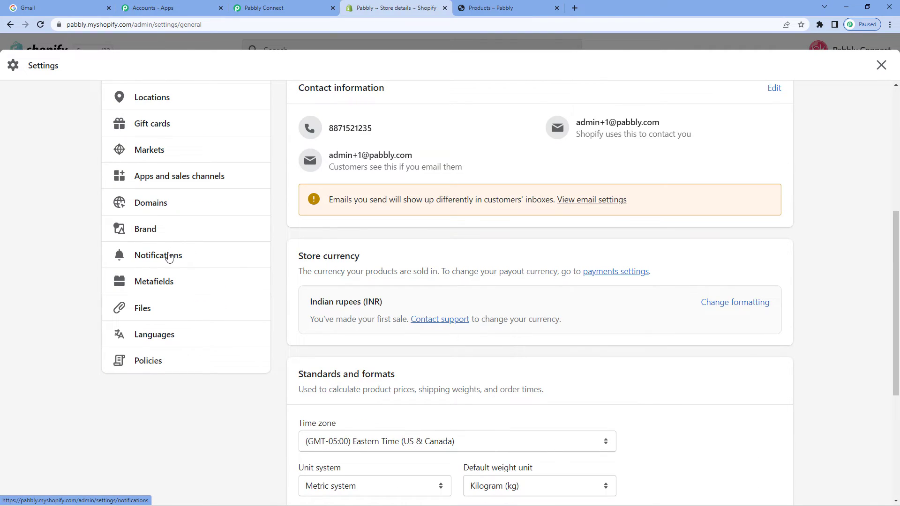
pyautogui.click(169, 257)
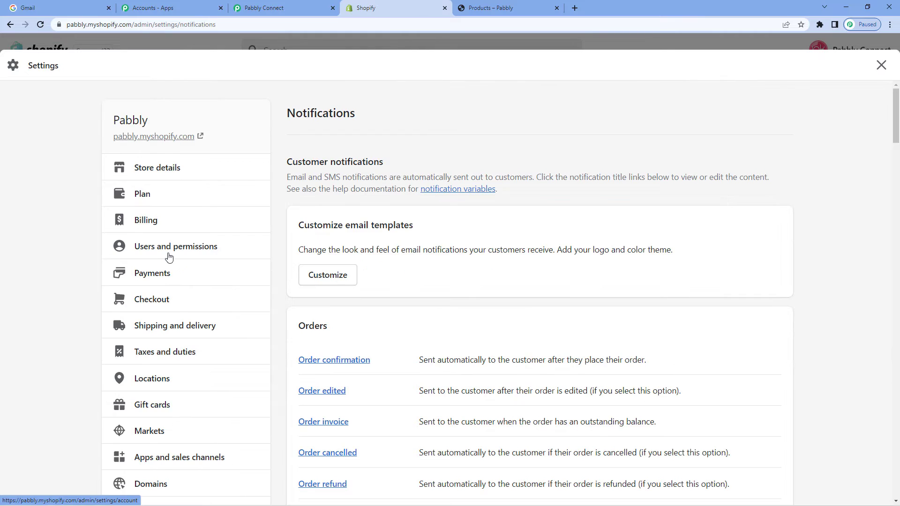
pyautogui.scroll(-20, 460, 303)
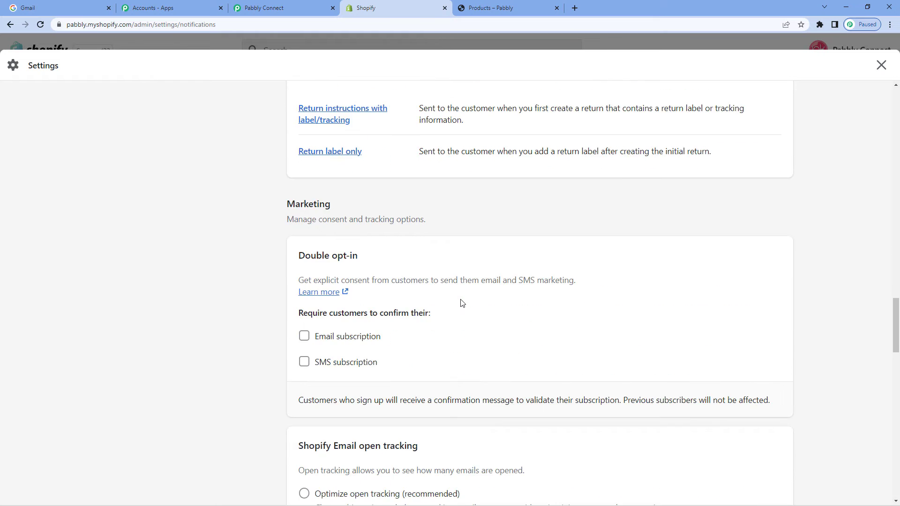
pyautogui.scroll(-17, 461, 304)
pyautogui.scroll(2, 341, 273)
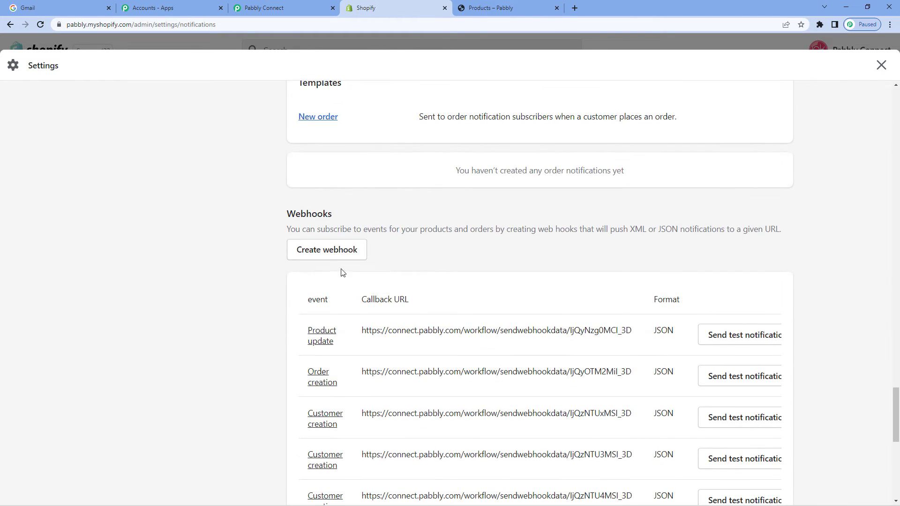
pyautogui.click(327, 251)
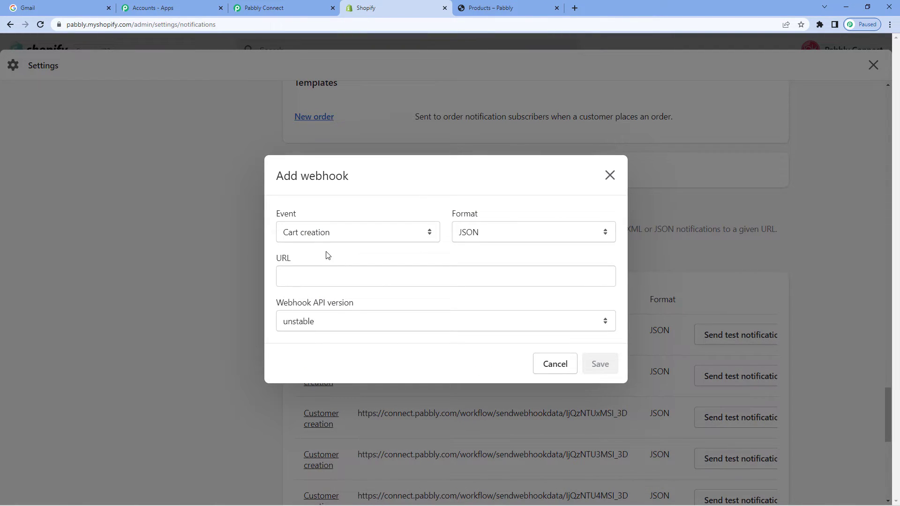
# - Configure the webhook with the Order creation event, the copied Pabbly URL and API version 2022-07 (Latest), and save it
pyautogui.click(388, 238)
pyautogui.scroll(-8, 358, 356)
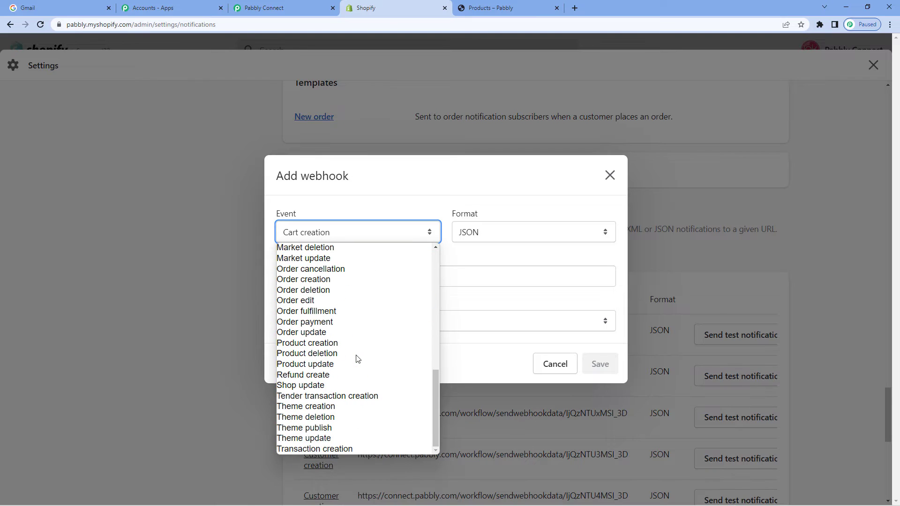
pyautogui.click(326, 280)
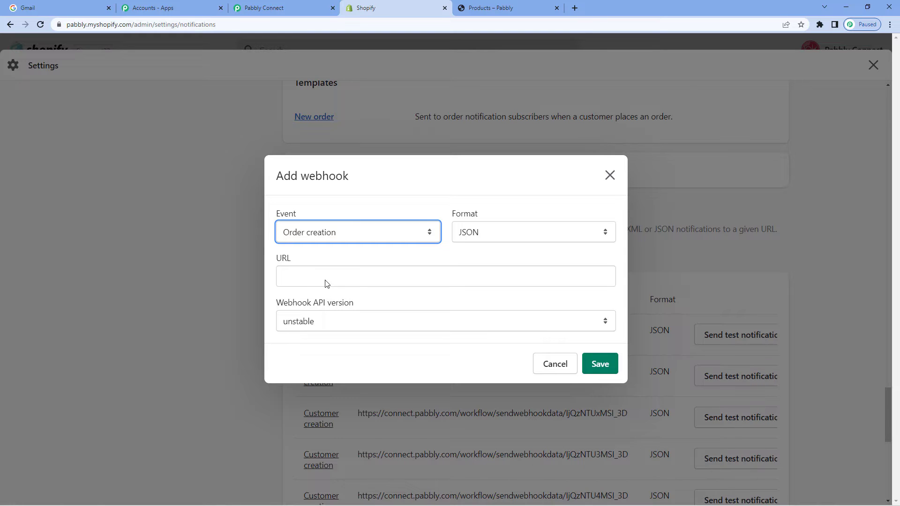
pyautogui.click(330, 275)
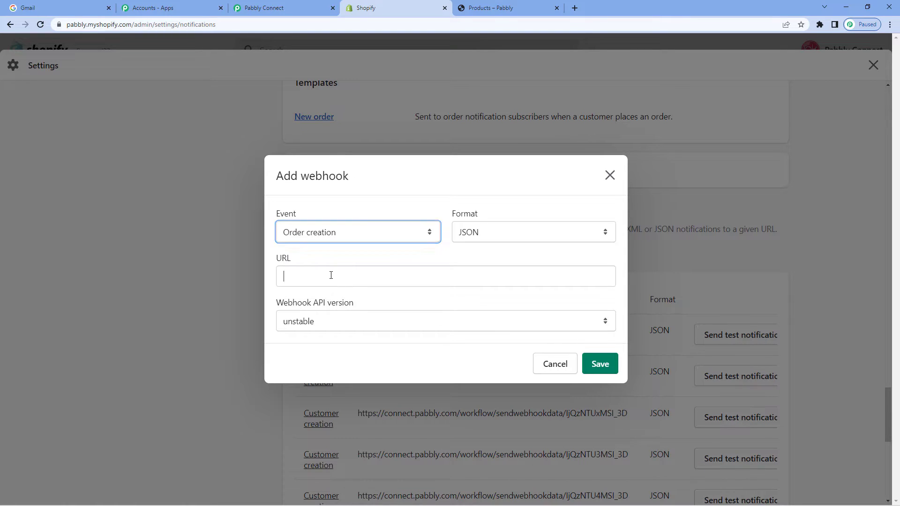
pyautogui.hotkey('ctrl', 'v')
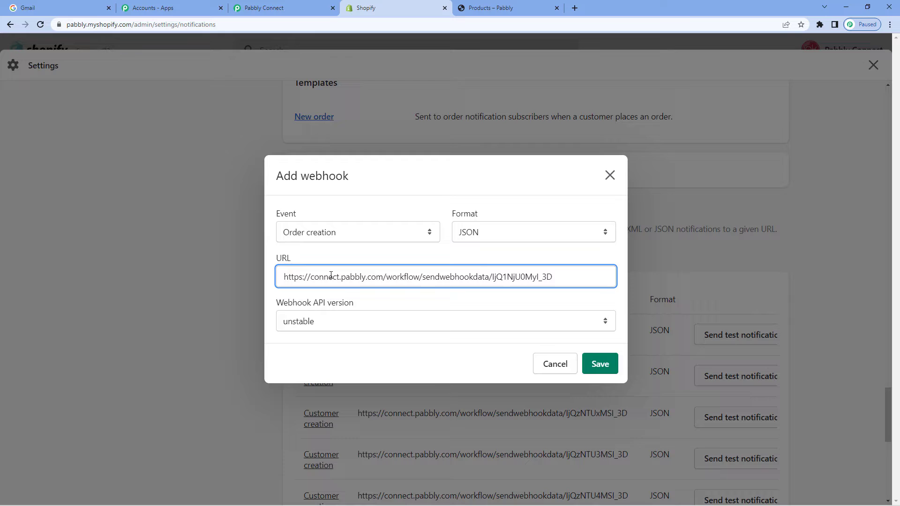
pyautogui.click(334, 321)
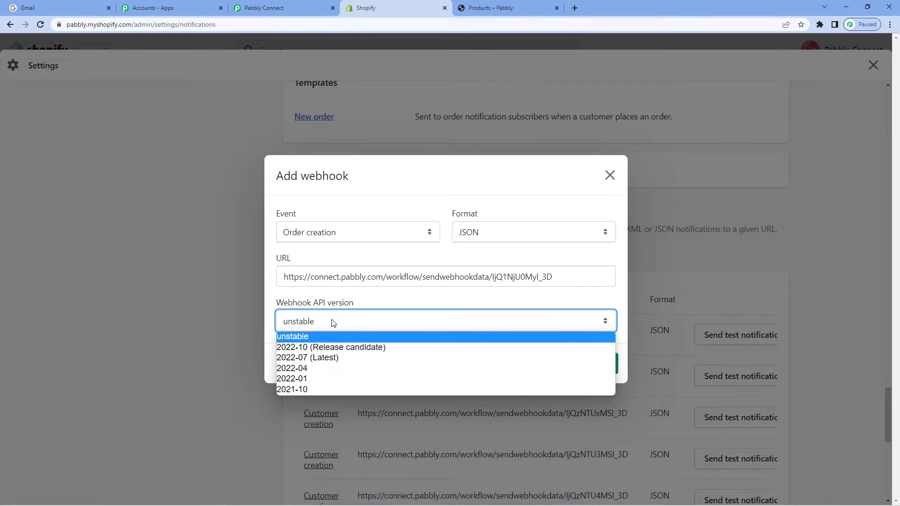
pyautogui.click(328, 357)
pyautogui.click(600, 364)
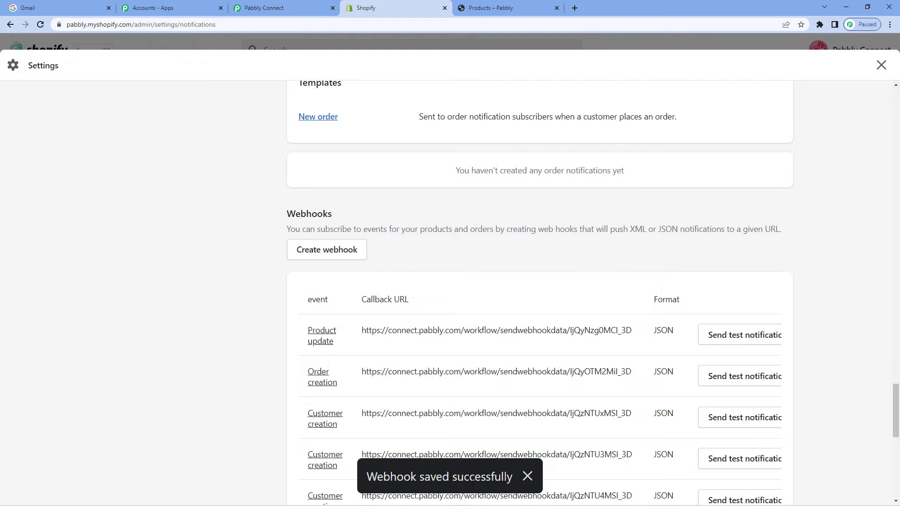
# - Switch back to the Pabbly Connect workflow and check the Shopify trigger's webhook response status
pyautogui.click(267, 8)
pyautogui.scroll(-1, 280, 342)
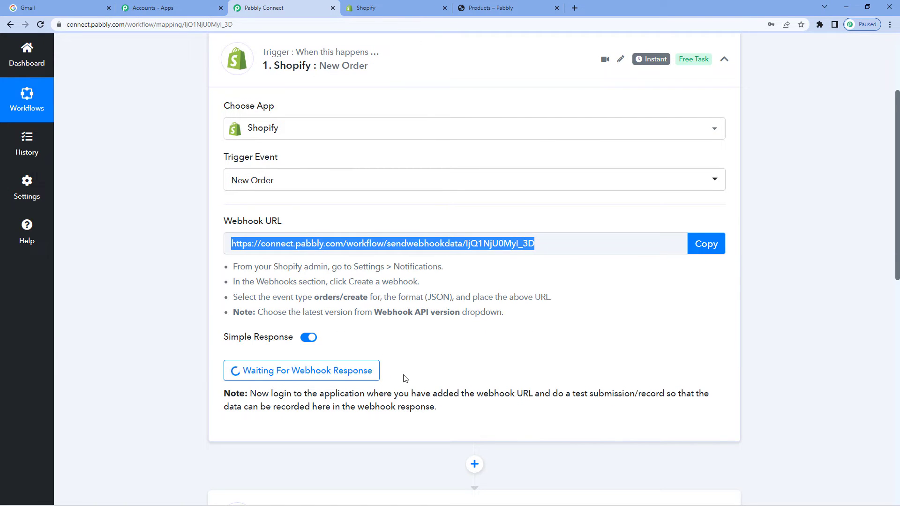
pyautogui.scroll(1, 405, 378)
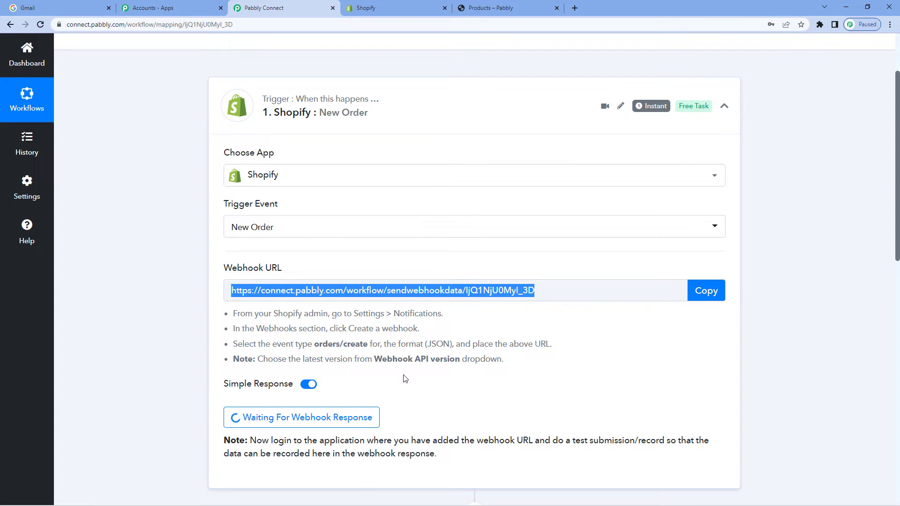
# - Switch to the Pabbly storefront, add the Peafowl Eclipse Coffee Mug to the cart and start the checkout
pyautogui.click(492, 8)
pyautogui.scroll(-5, 648, 276)
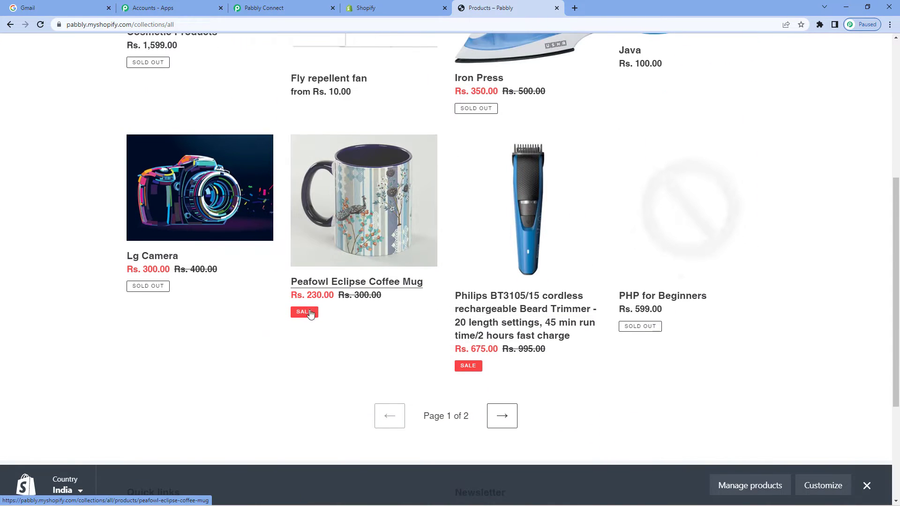
pyautogui.click(361, 202)
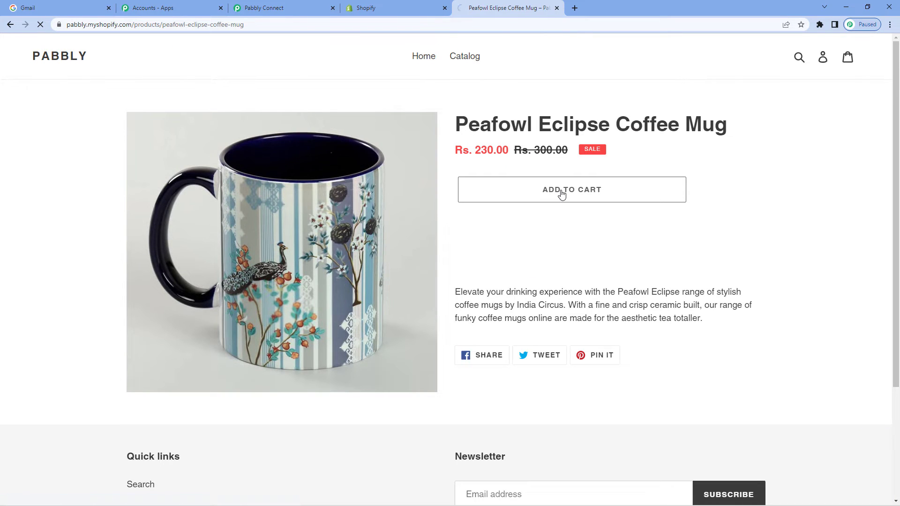
pyautogui.click(562, 193)
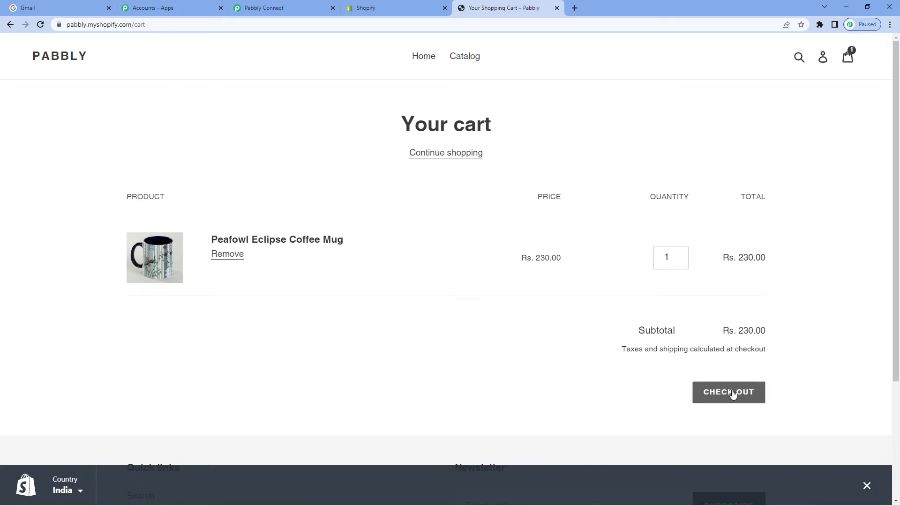
pyautogui.click(733, 394)
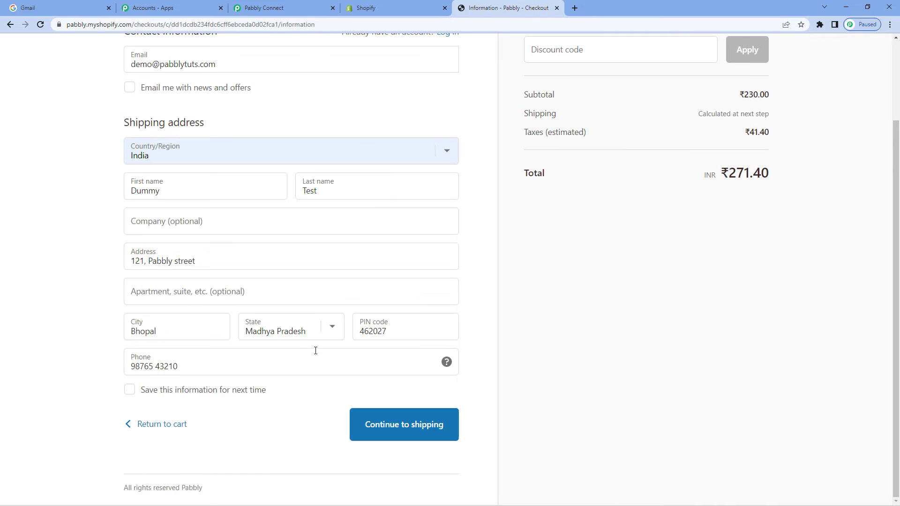
# - Review the customer's contact and shipping details, accept Standard shipping and proceed to the payment stage
pyautogui.scroll(1, 280, 306)
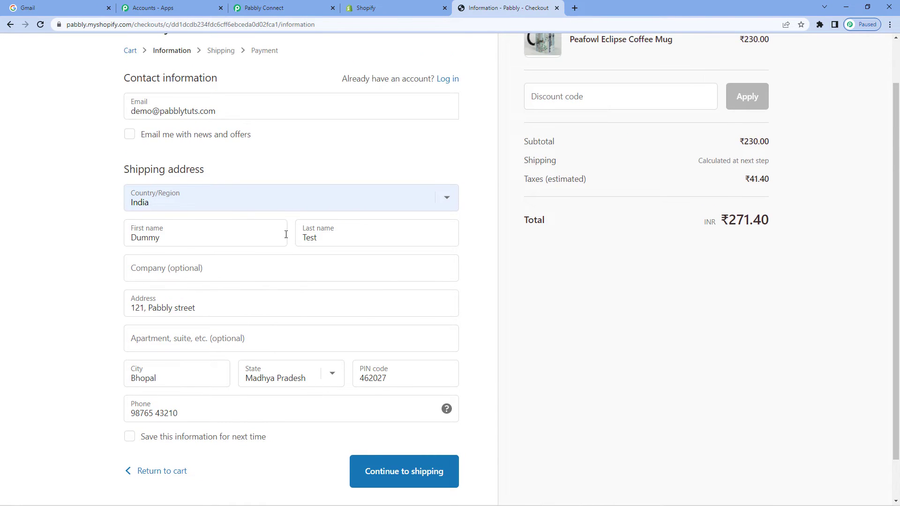
pyautogui.scroll(-1, 286, 234)
pyautogui.click(389, 432)
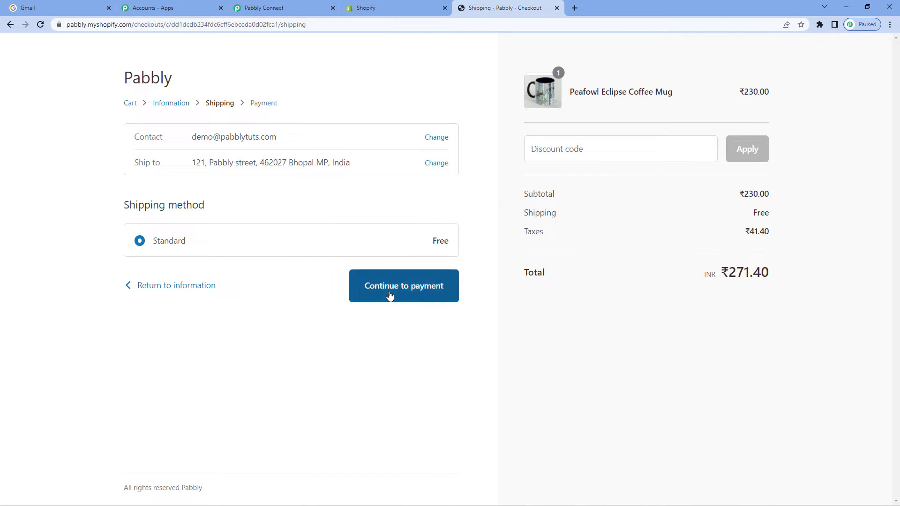
pyautogui.click(389, 296)
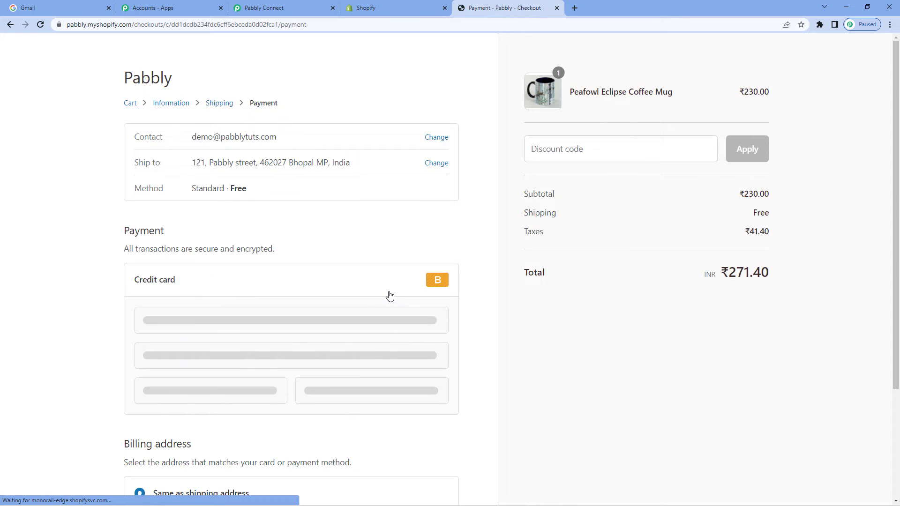
# - Pay for the test order with the billing address kept the same as shipping, and check the order confirmation
pyautogui.scroll(-2, 371, 288)
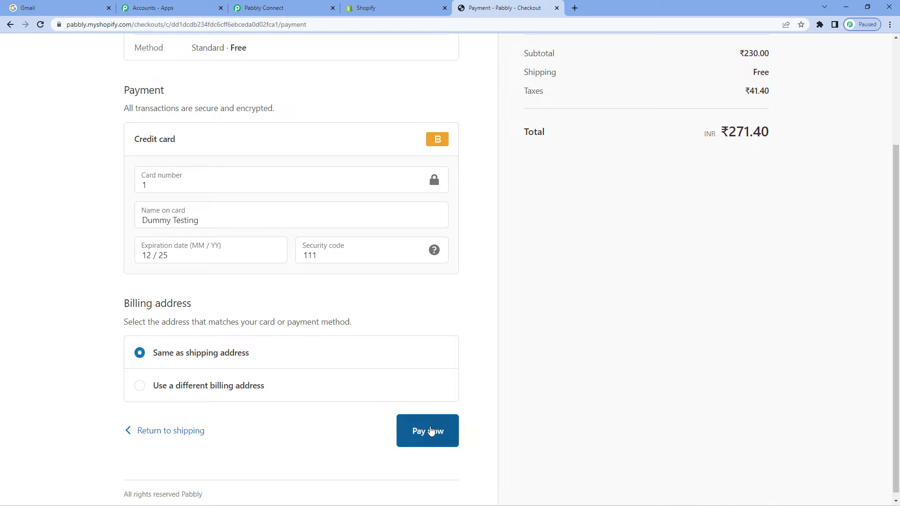
pyautogui.click(431, 431)
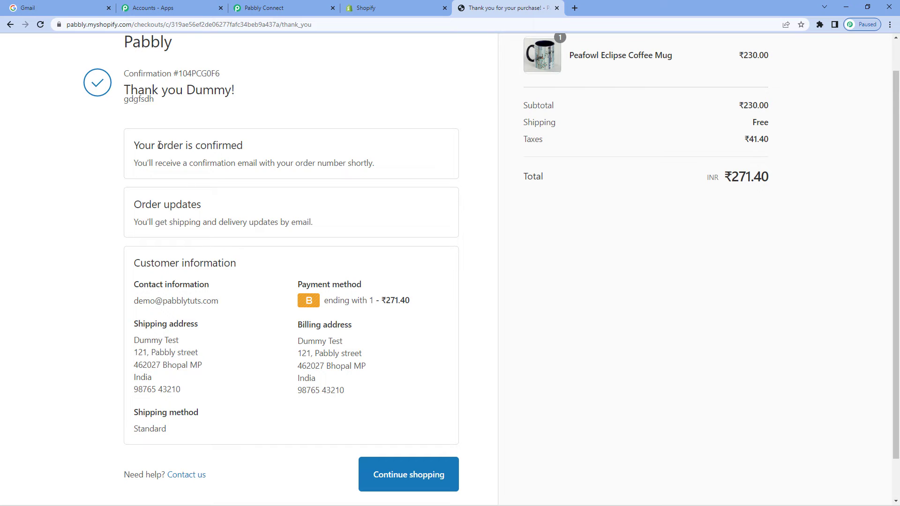
pyautogui.moveTo(159, 145); pyautogui.dragTo(257, 146)
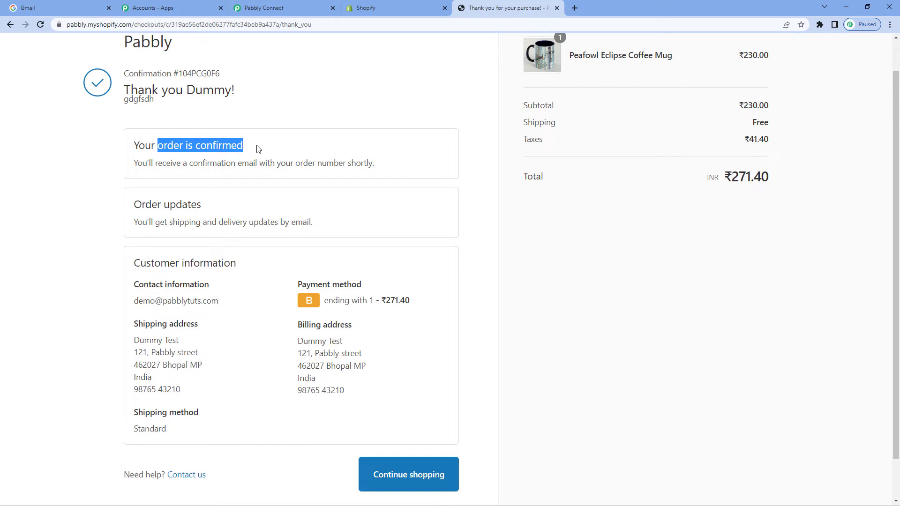
# - Switch back to the Pabbly Connect workflow and examine the contact email, subtotal price and currency in the captured Shopify response
pyautogui.click(264, 7)
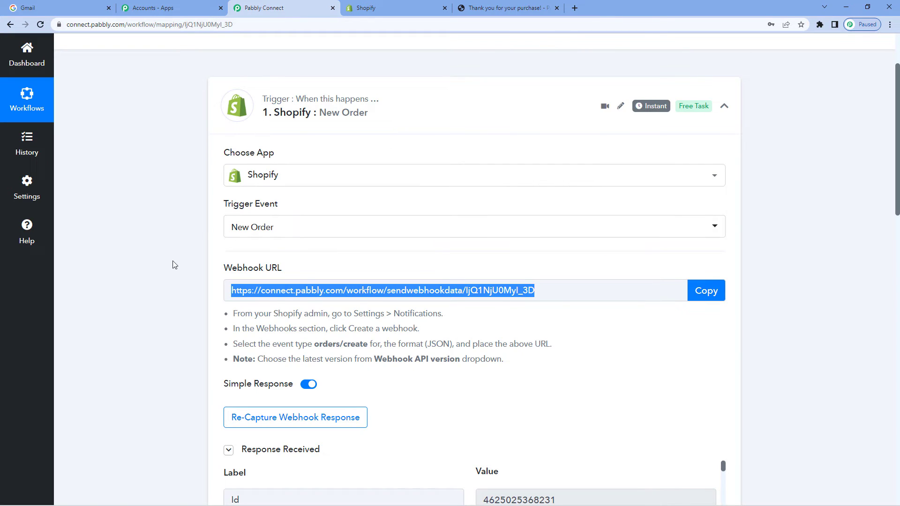
pyautogui.scroll(-3, 136, 318)
pyautogui.scroll(-5, 422, 276)
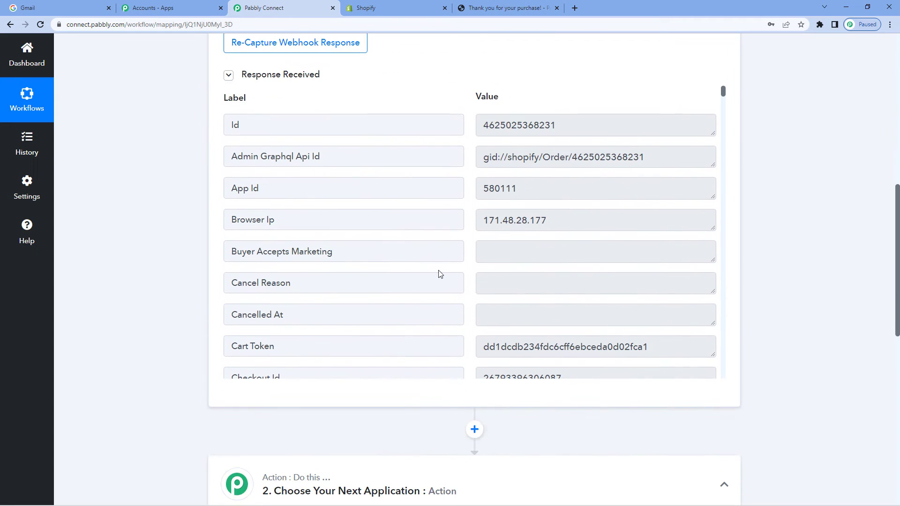
pyautogui.scroll(-9, 562, 270)
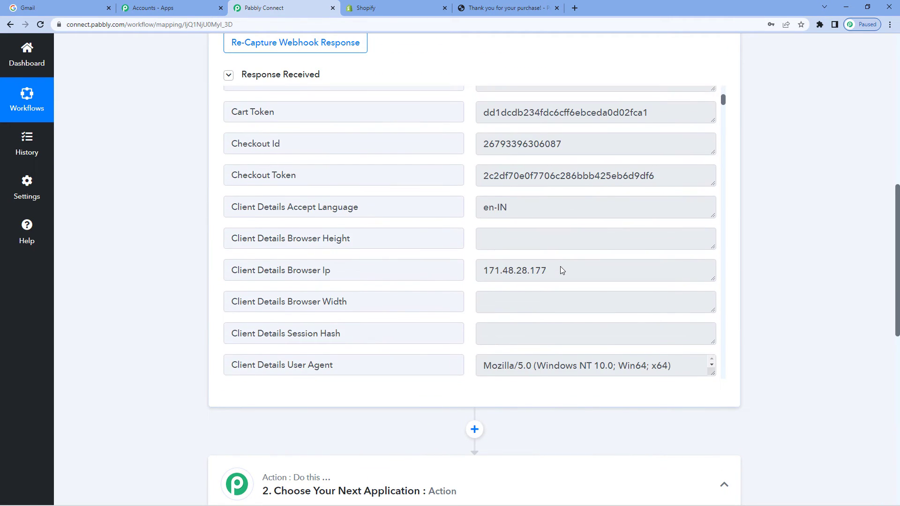
pyautogui.scroll(-2, 560, 266)
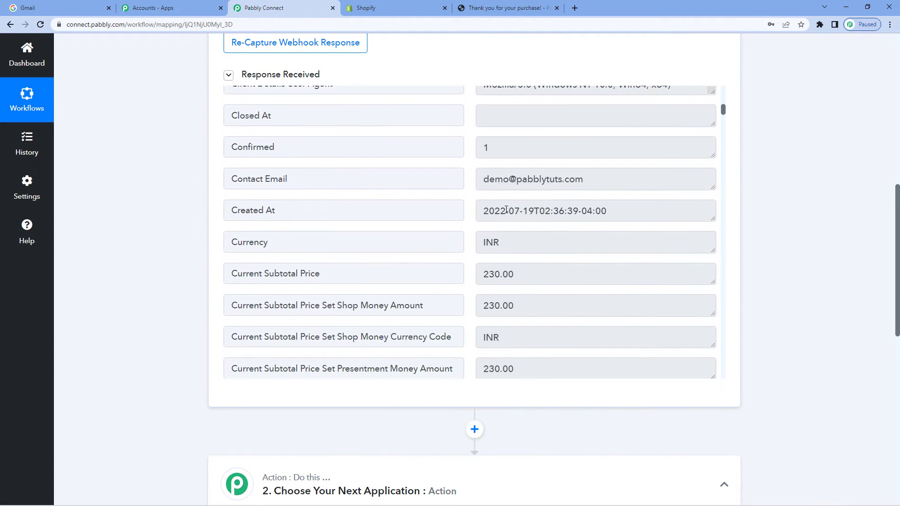
pyautogui.moveTo(492, 185); pyautogui.dragTo(599, 180)
pyautogui.scroll(-1, 533, 215)
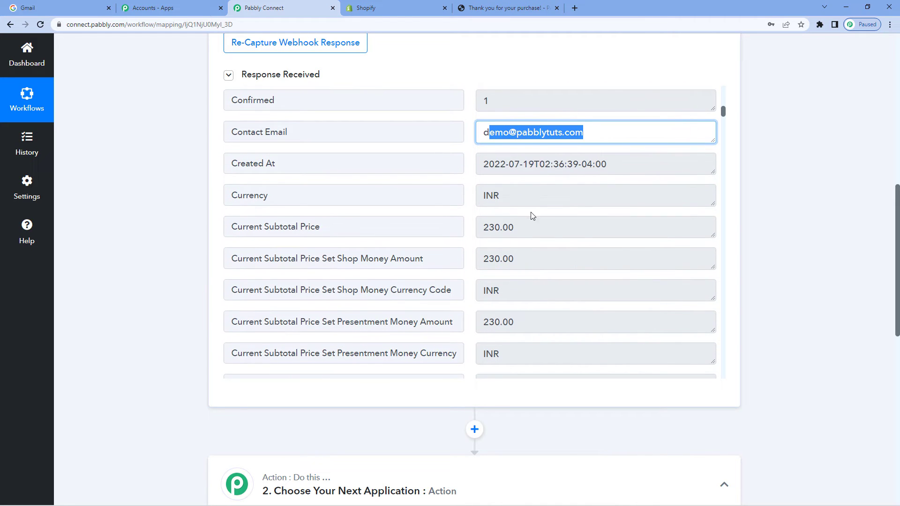
pyautogui.moveTo(482, 228); pyautogui.dragTo(564, 243)
pyautogui.scroll(-3, 567, 240)
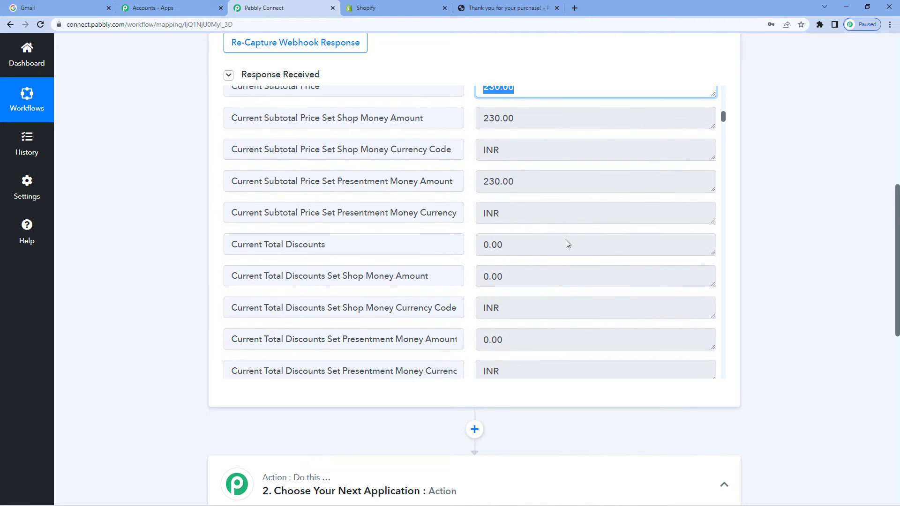
pyautogui.doubleClick(484, 219)
pyautogui.scroll(-20, 577, 301)
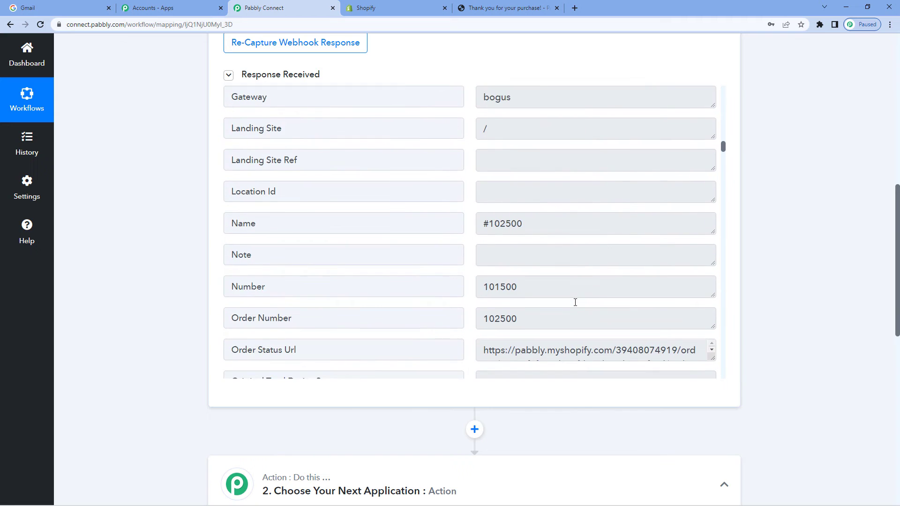
# - Examine the tax and billing address fields in the captured response, including street, phone and city
pyautogui.scroll(-20, 575, 302)
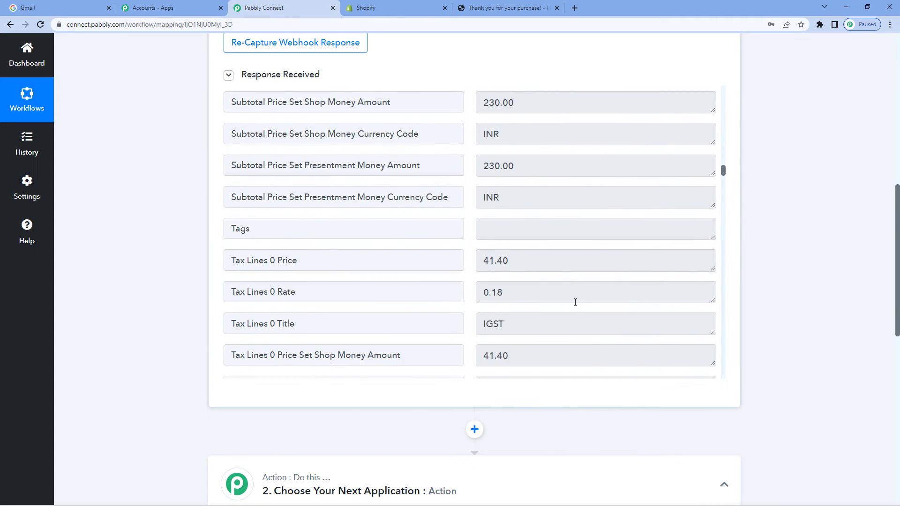
pyautogui.scroll(-20, 575, 303)
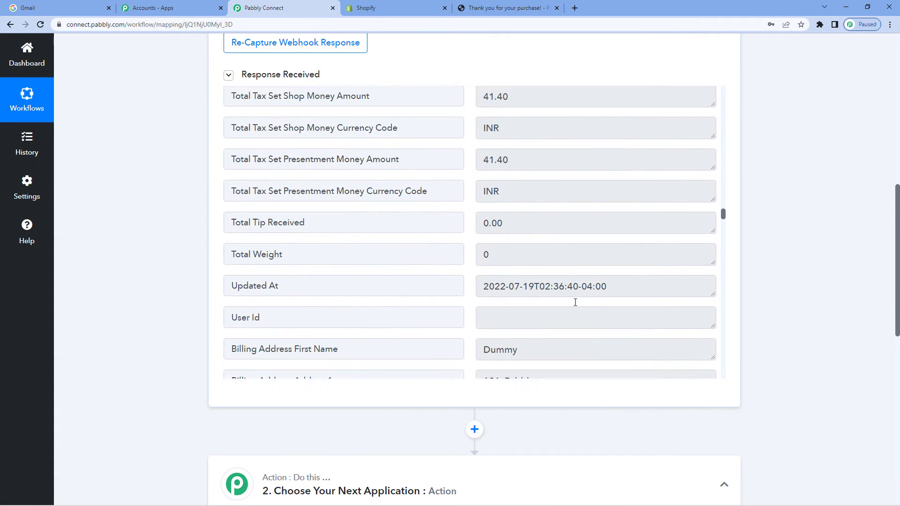
pyautogui.scroll(3, 575, 302)
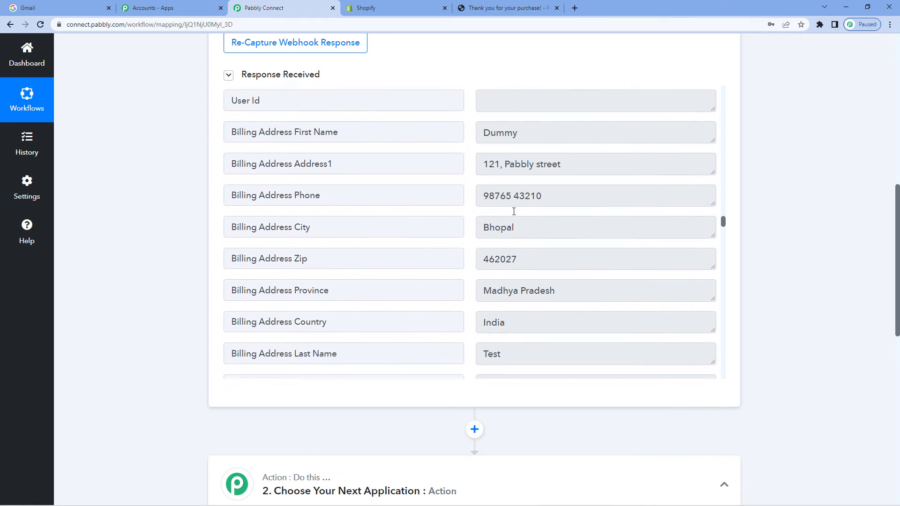
pyautogui.doubleClick(538, 154)
pyautogui.moveTo(483, 186); pyautogui.dragTo(562, 222)
pyautogui.moveTo(492, 221); pyautogui.dragTo(547, 239)
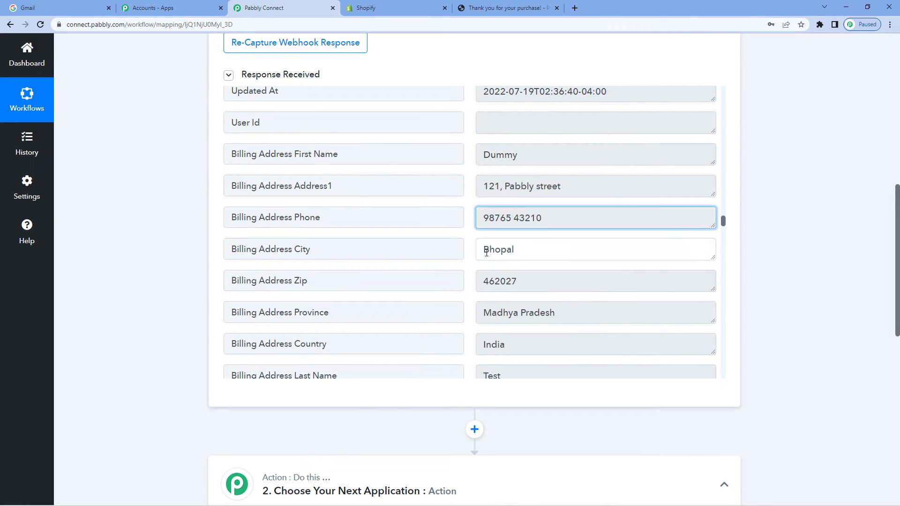
pyautogui.moveTo(484, 252); pyautogui.dragTo(555, 275)
pyautogui.scroll(-2, 367, 284)
pyautogui.scroll(5, 134, 309)
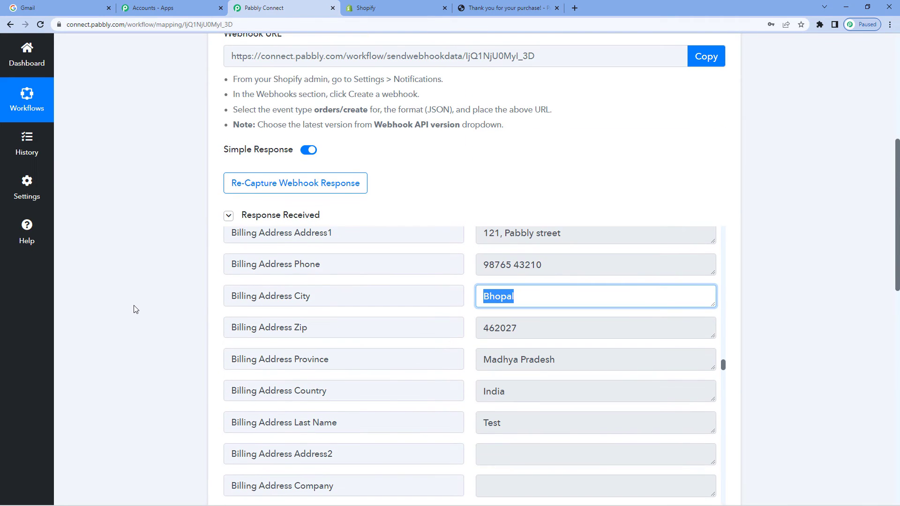
pyautogui.scroll(1, 135, 310)
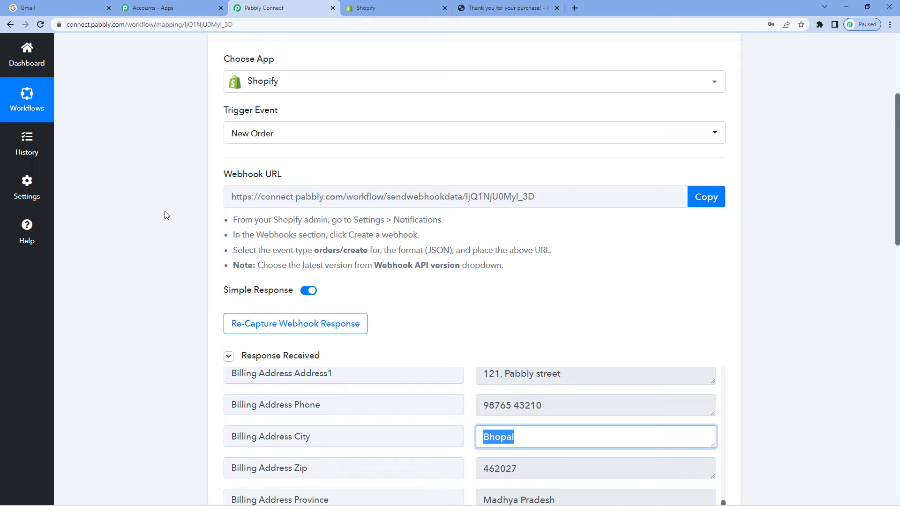
# - Choose Google Sheets as the workflow's action app, with Add New Row as the action event
pyautogui.scroll(-10, 160, 225)
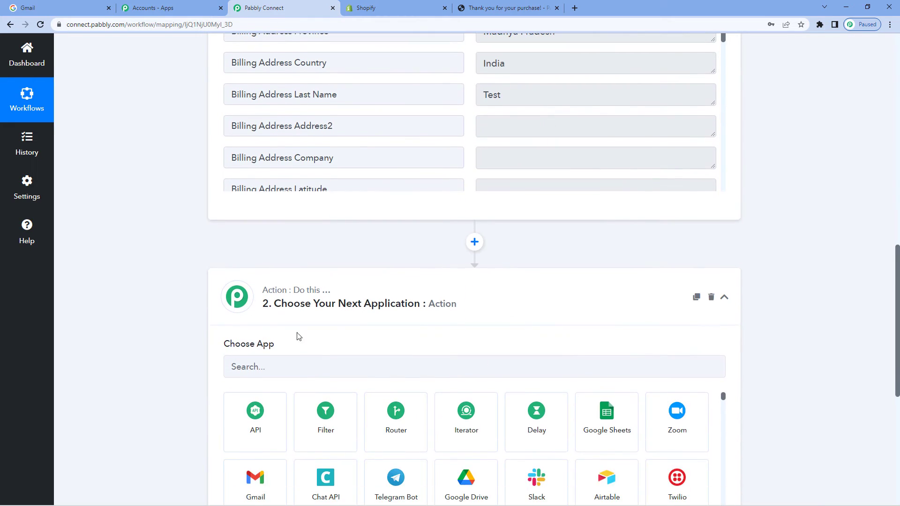
pyautogui.click(341, 365)
pyautogui.scroll(-3, 343, 328)
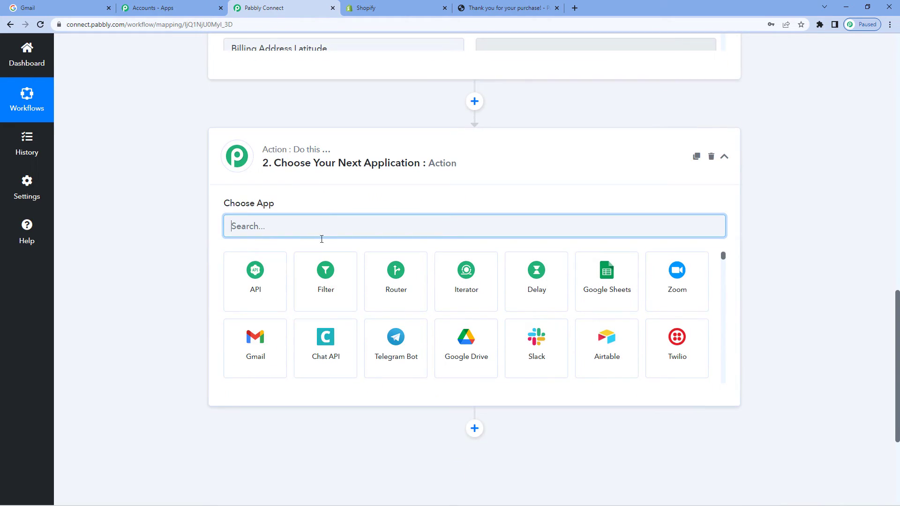
pyautogui.write('googl')
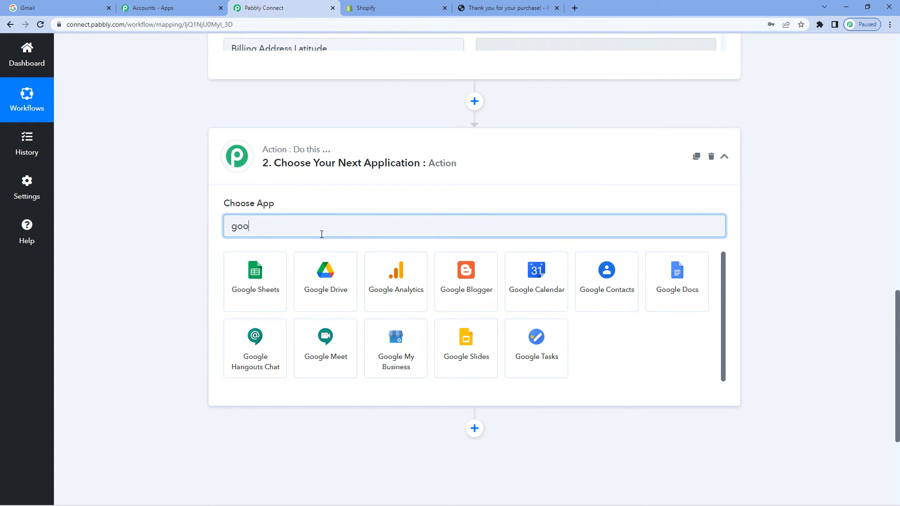
pyautogui.click(274, 273)
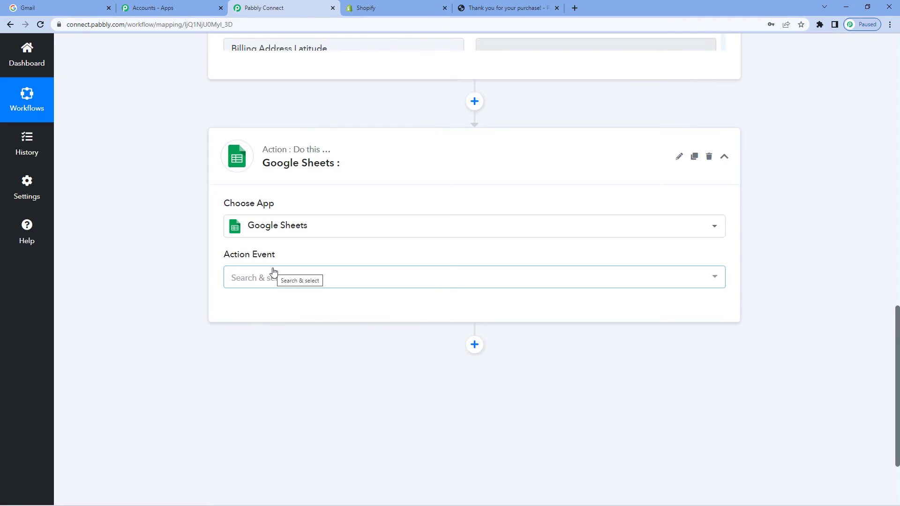
pyautogui.click(280, 279)
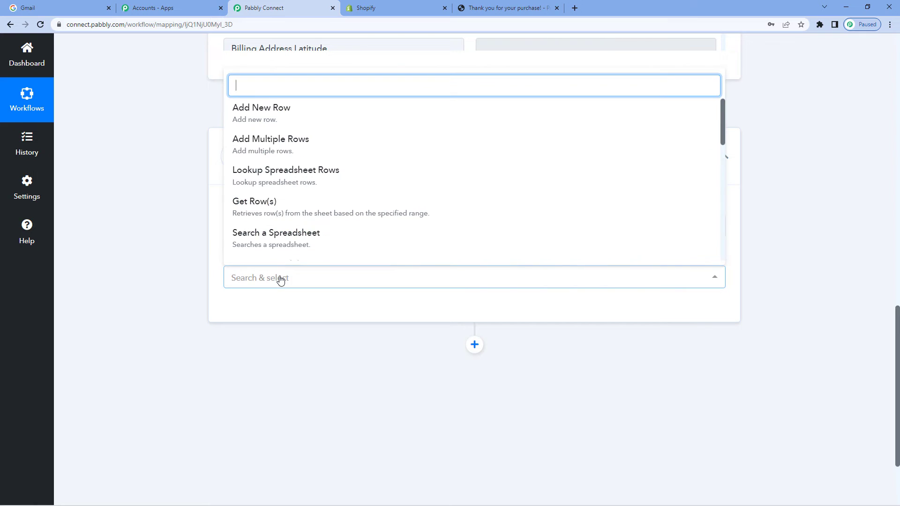
pyautogui.click(274, 110)
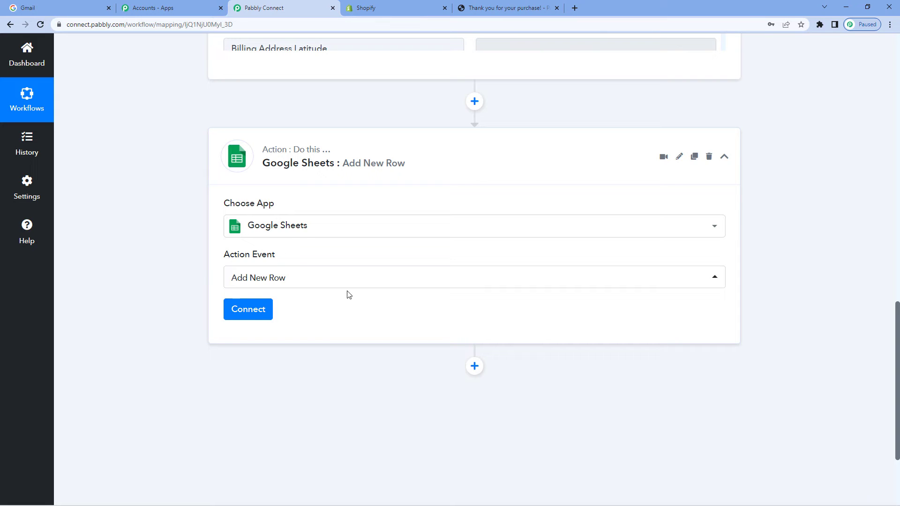
# - Add a new Google Sheets connection, choosing the Google account and granting Pabbly Connect Sheets access
pyautogui.click(240, 311)
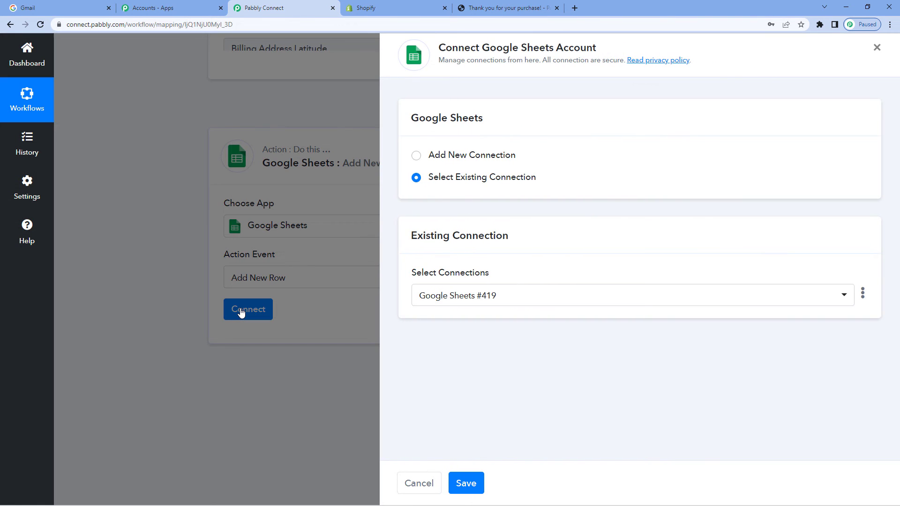
pyautogui.click(415, 156)
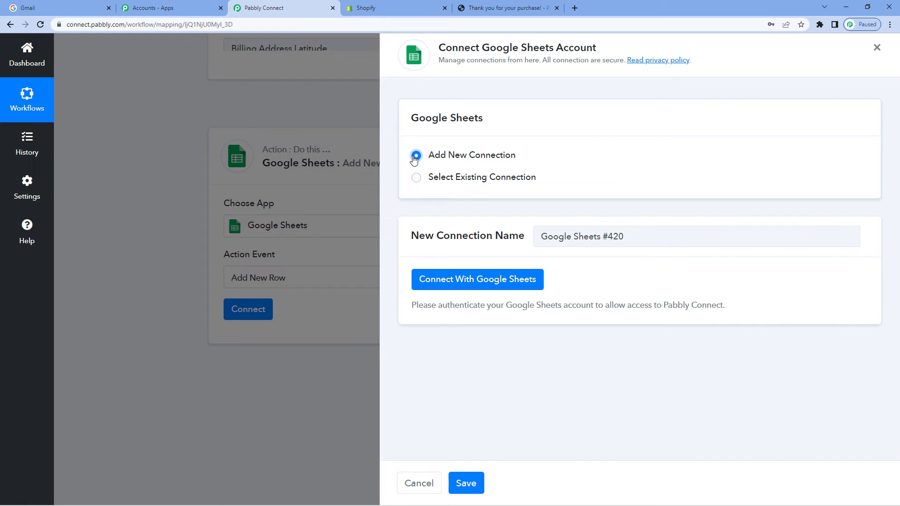
pyautogui.click(470, 281)
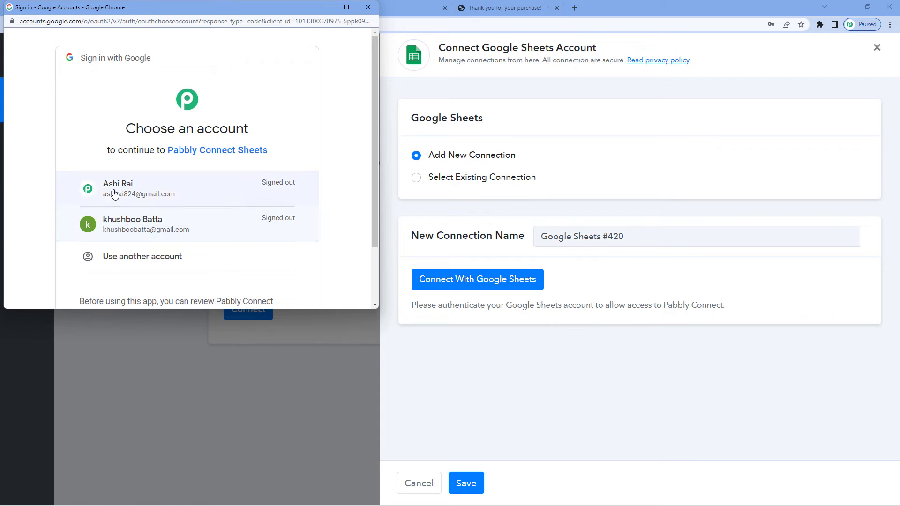
pyautogui.click(115, 194)
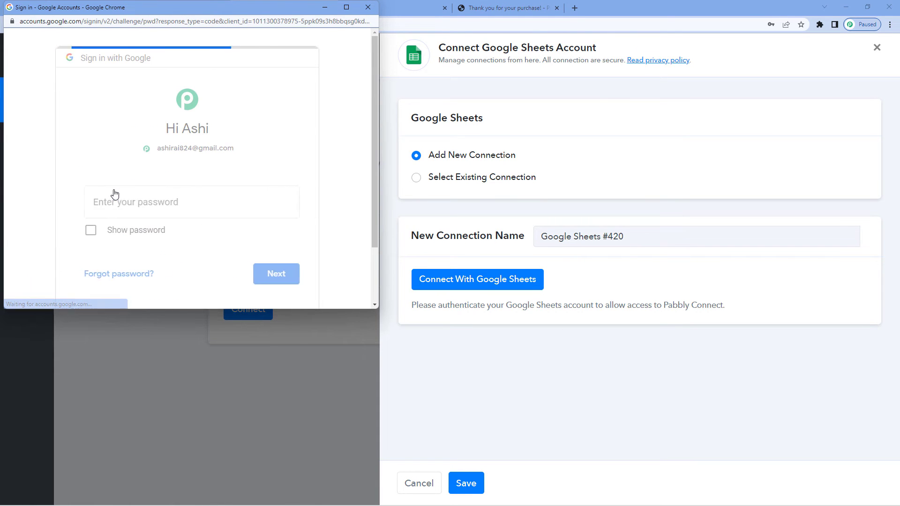
pyautogui.scroll(-4, 178, 216)
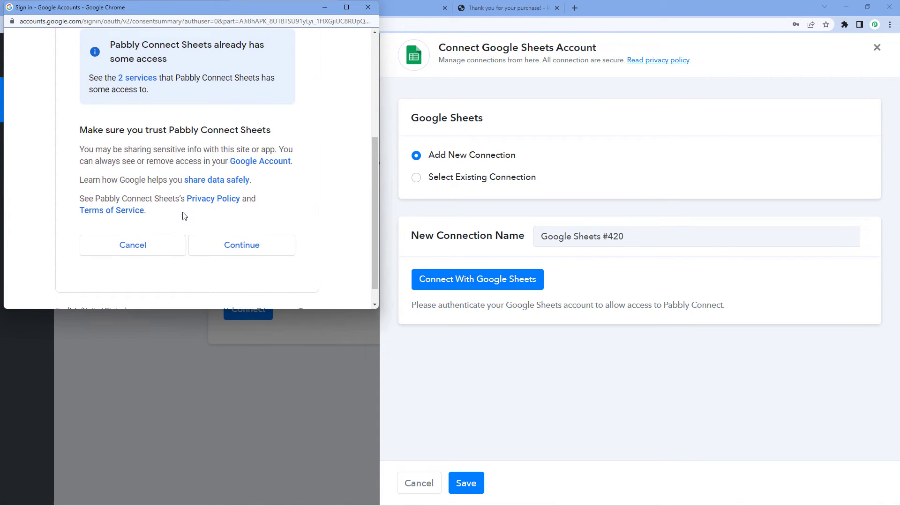
pyautogui.click(252, 252)
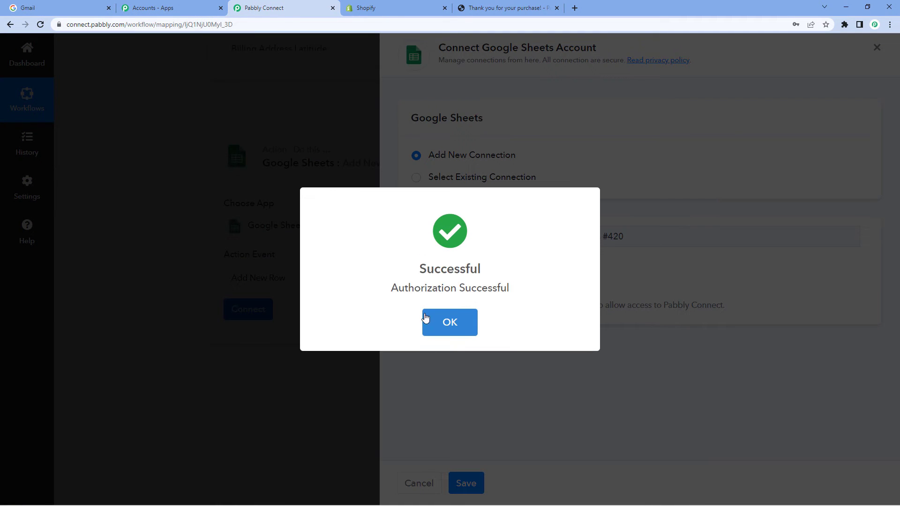
pyautogui.click(433, 316)
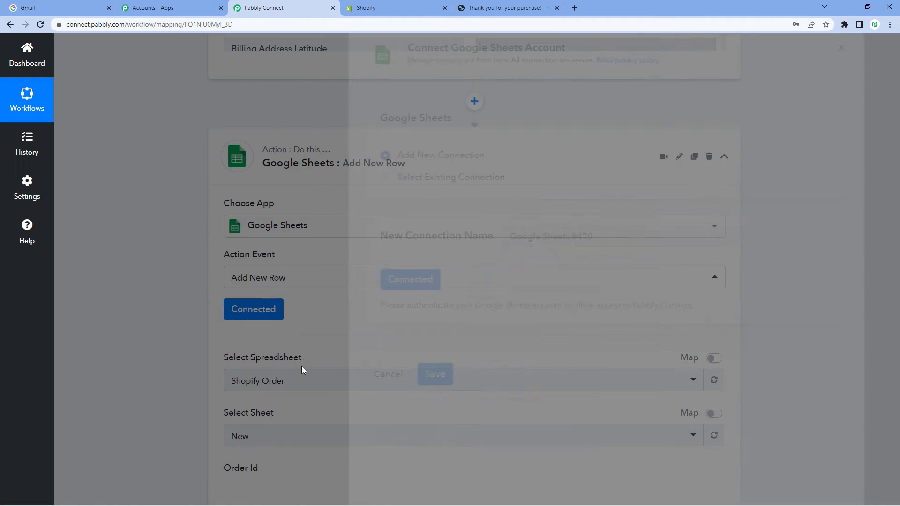
# - Select Shopify Test as the spreadsheet for the Add New Row action
pyautogui.scroll(1, 305, 206)
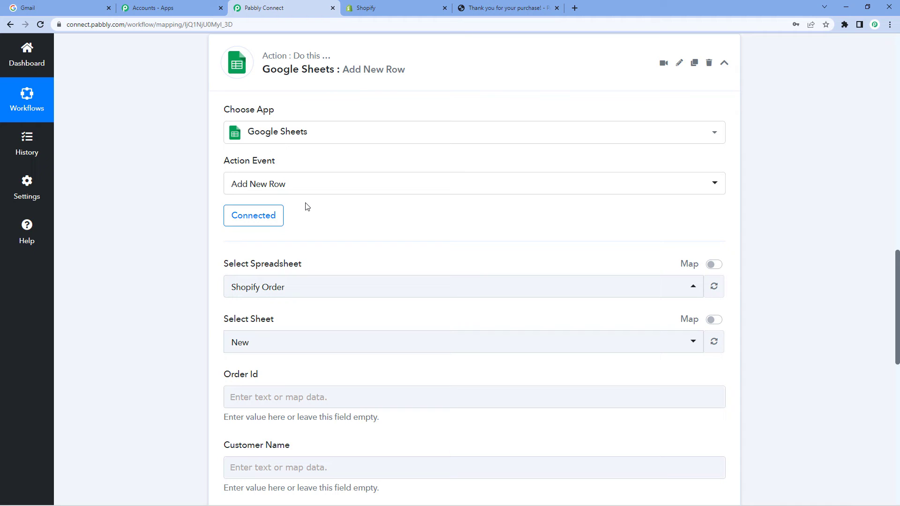
pyautogui.scroll(-2, 305, 206)
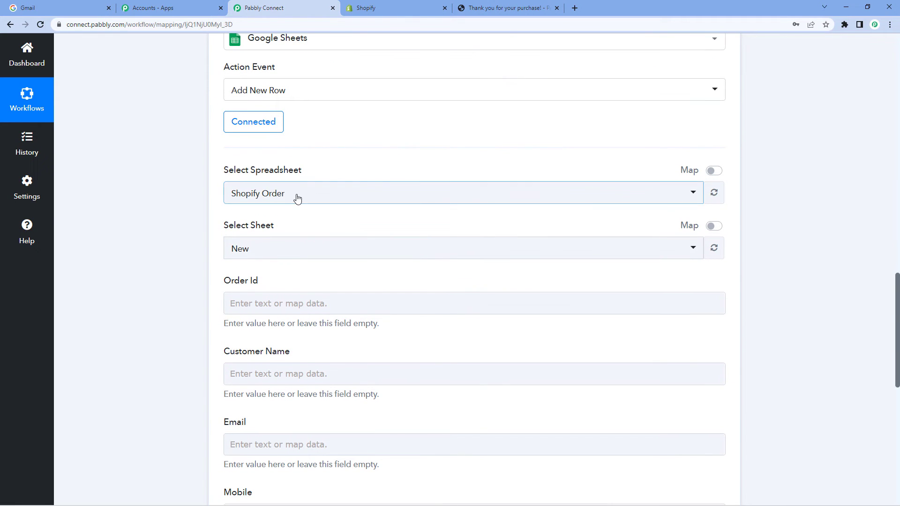
pyautogui.click(297, 198)
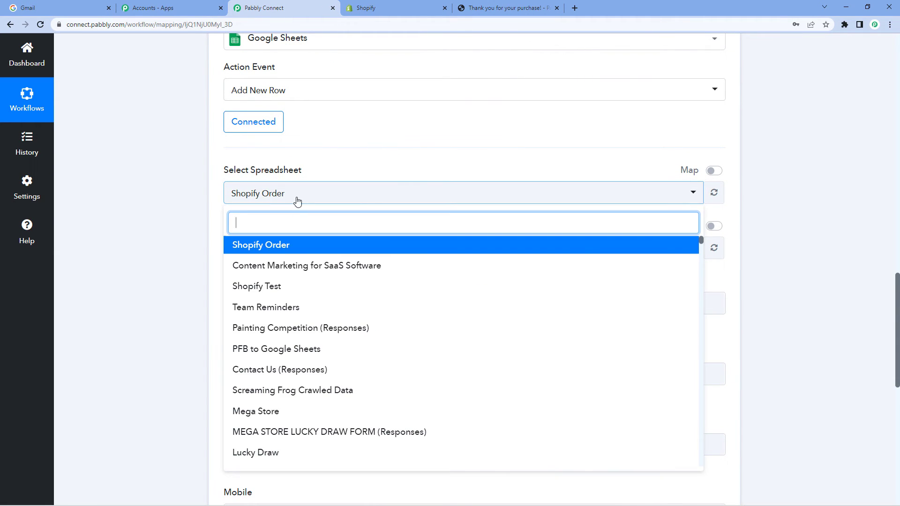
pyautogui.scroll(-1, 285, 334)
pyautogui.scroll(1, 285, 328)
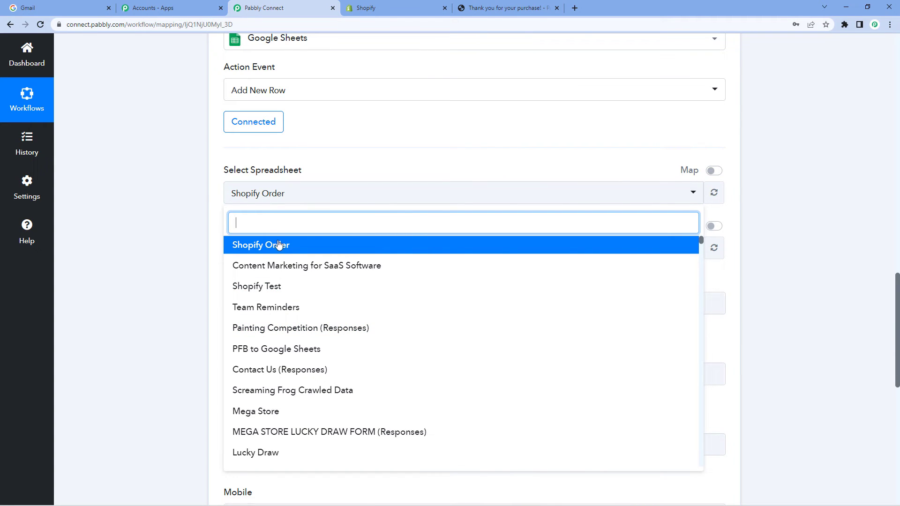
pyautogui.click(270, 287)
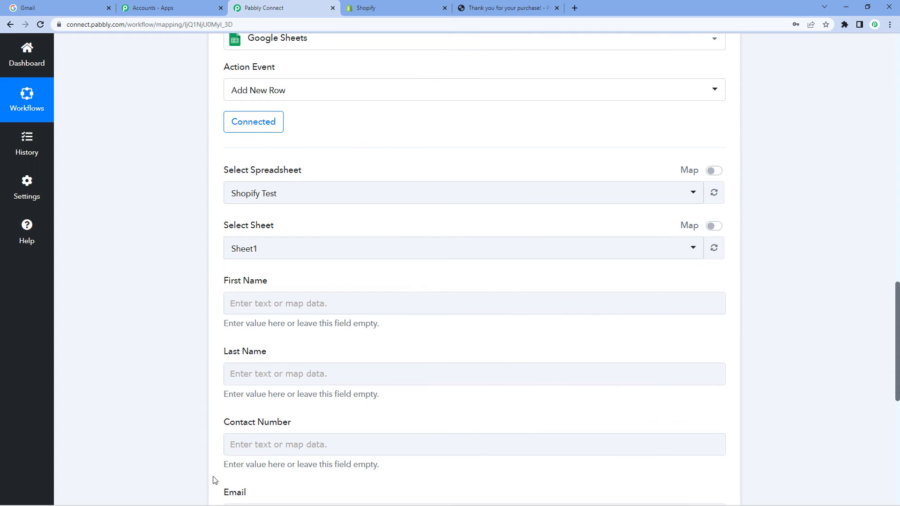
# - Switch to the Shopify Test spreadsheet in Google Sheets, review its title and column headers, and return to Pabbly Connect
pyautogui.moveTo(284, 496)
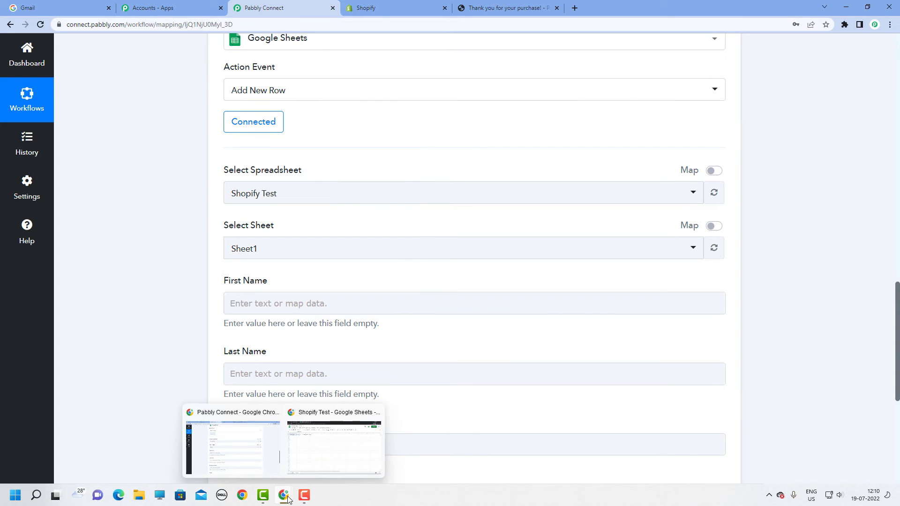
pyautogui.click(305, 463)
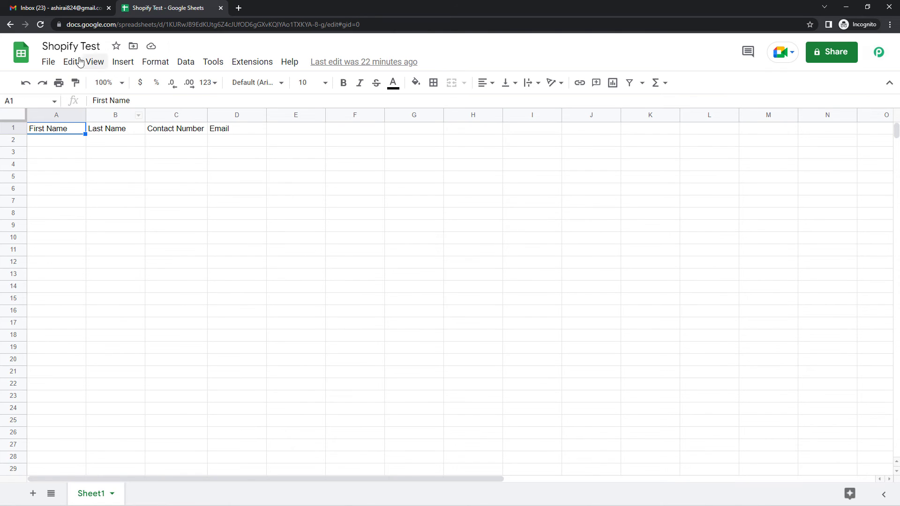
pyautogui.click(44, 46)
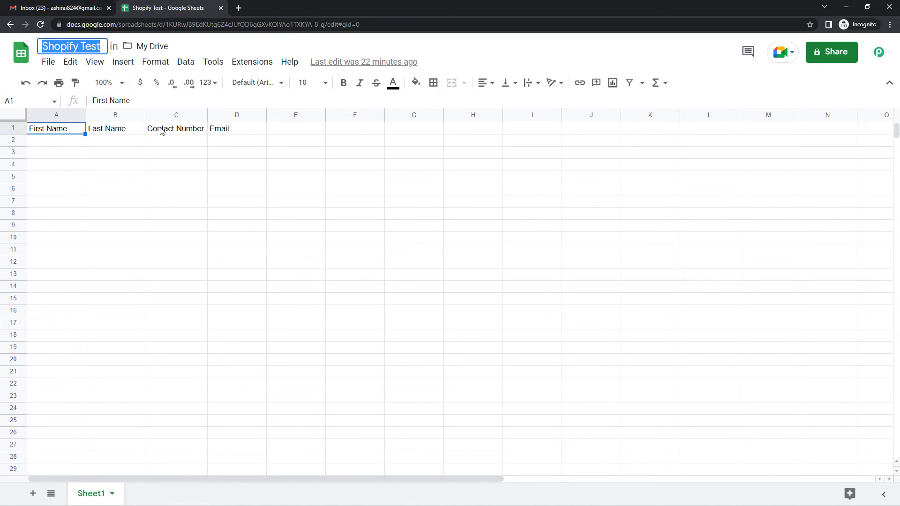
pyautogui.click(231, 131)
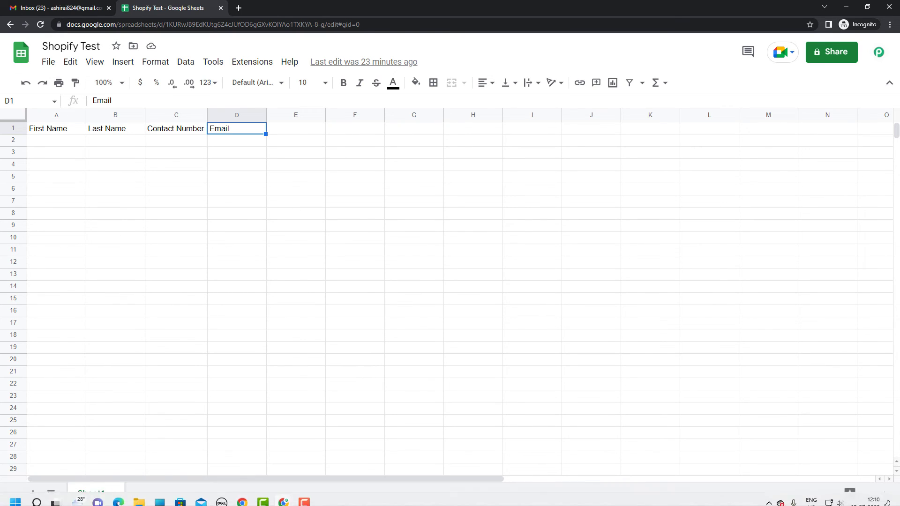
pyautogui.moveTo(284, 496)
pyautogui.click(261, 463)
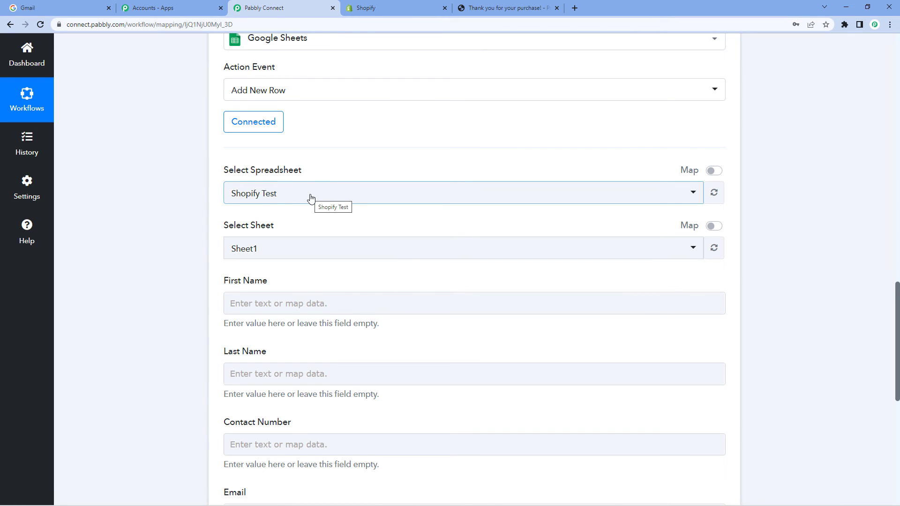
# - Map Customer First Name from the Shopify New Order data to the First Name field
pyautogui.scroll(-1, 311, 197)
pyautogui.scroll(-2, 278, 176)
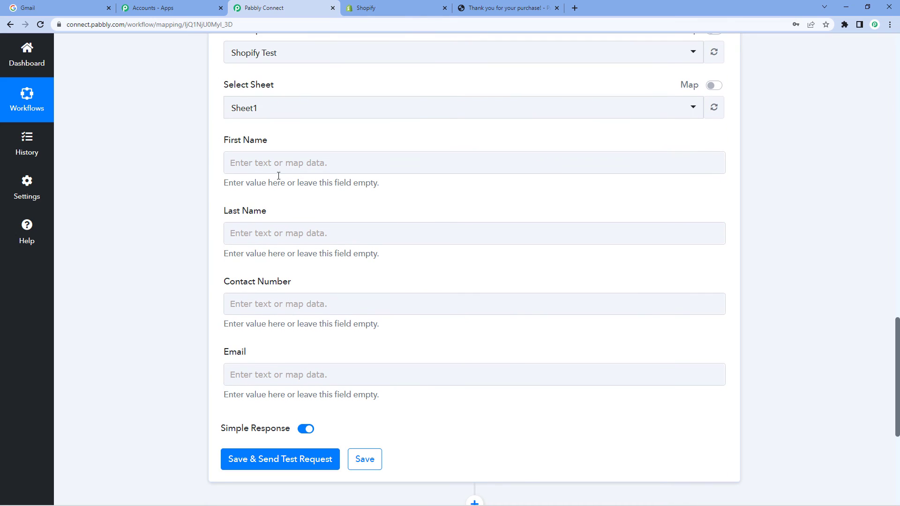
pyautogui.click(277, 168)
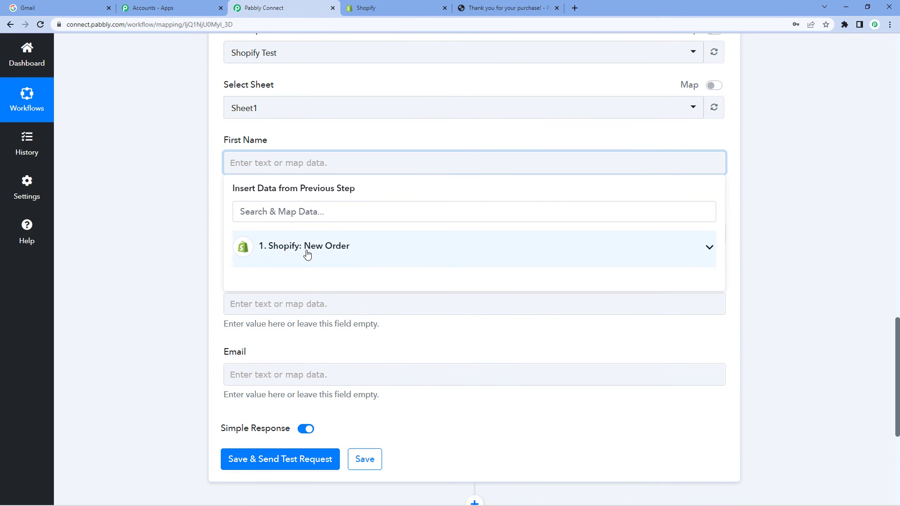
pyautogui.click(307, 255)
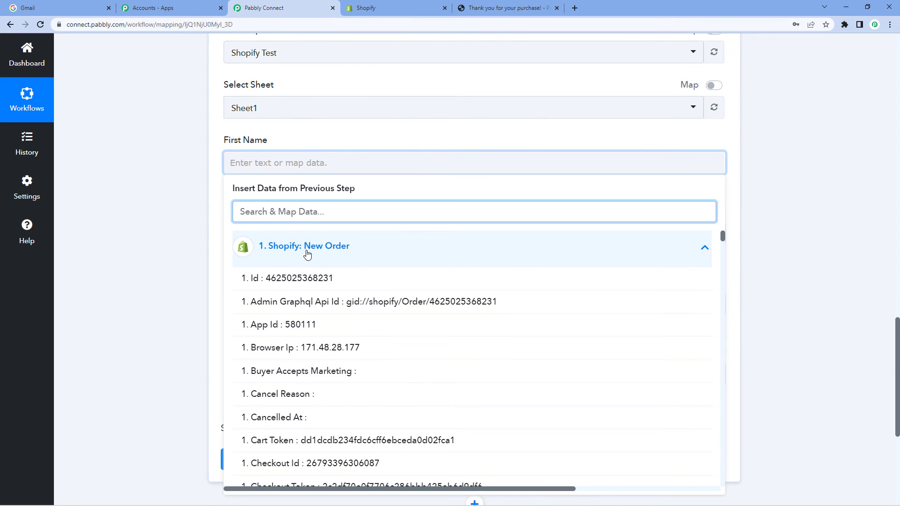
pyautogui.write('firs')
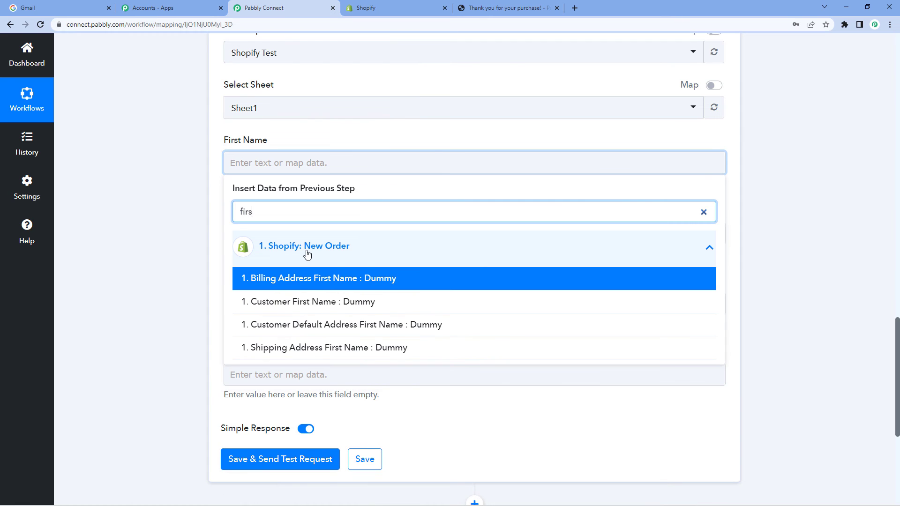
pyautogui.click(323, 302)
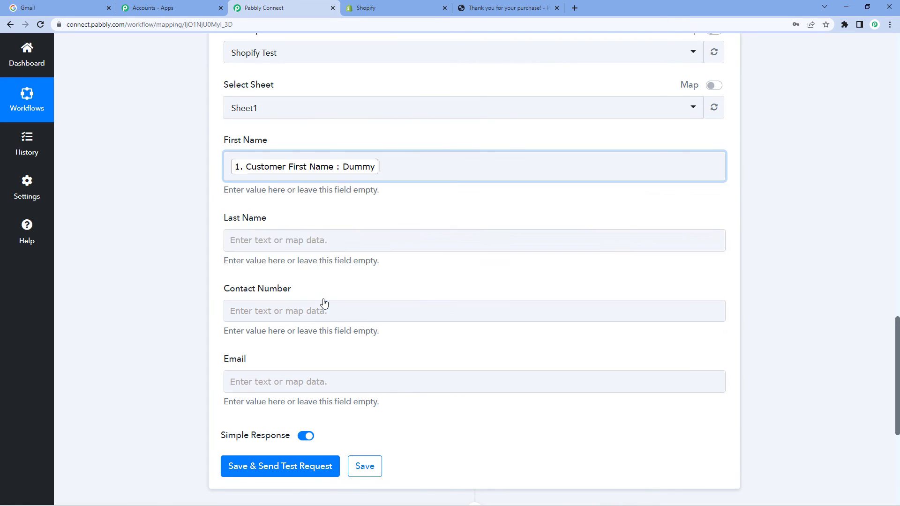
pyautogui.click(176, 207)
# - Map Customer Last Name from the Shopify New Order data to the Last Name field
pyautogui.scroll(-1, 188, 198)
pyautogui.click(249, 194)
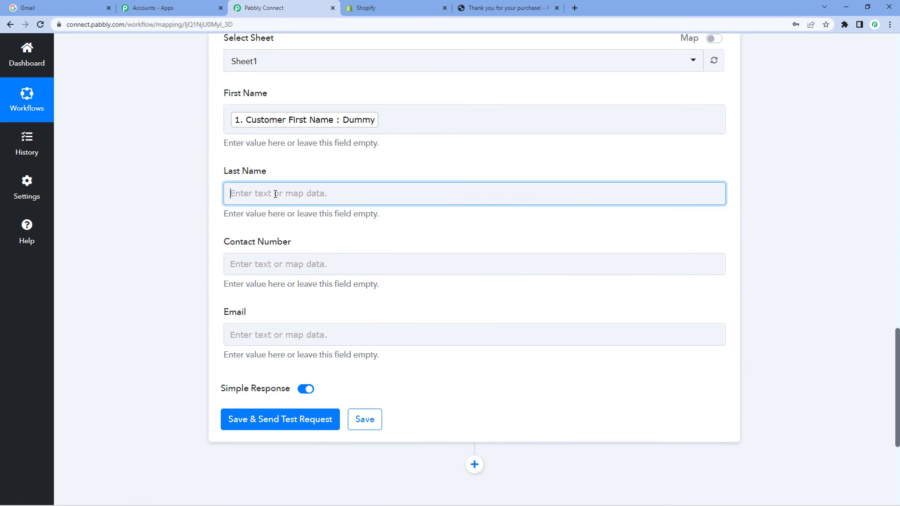
pyautogui.click(301, 282)
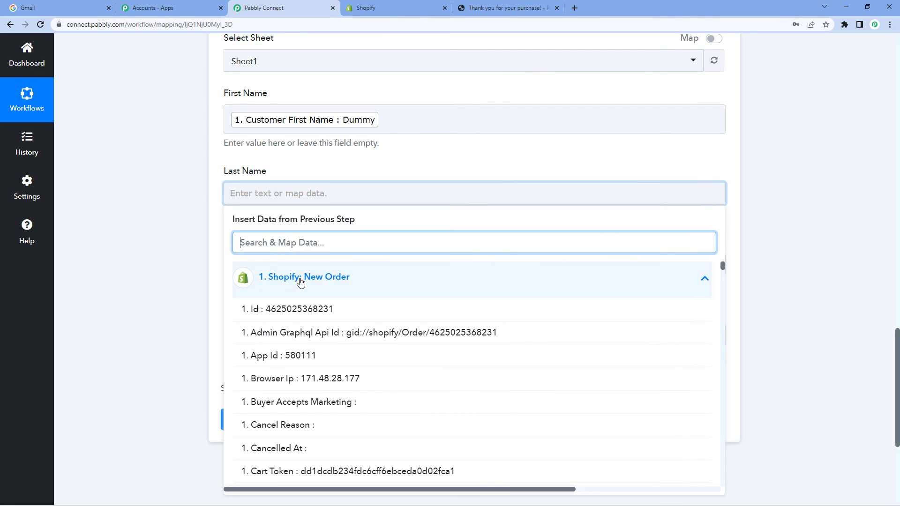
pyautogui.write('cust')
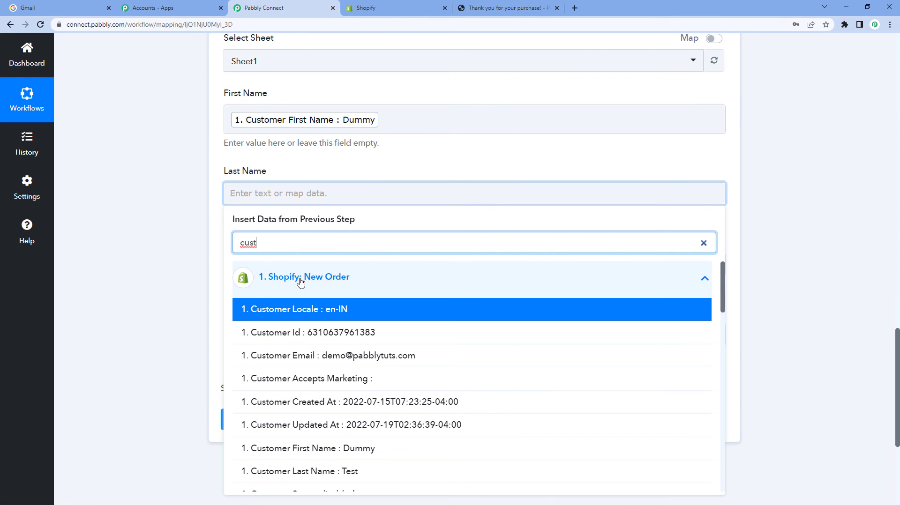
pyautogui.write('me')
pyautogui.press('BackSpace')
pyautogui.press('BackSpace')
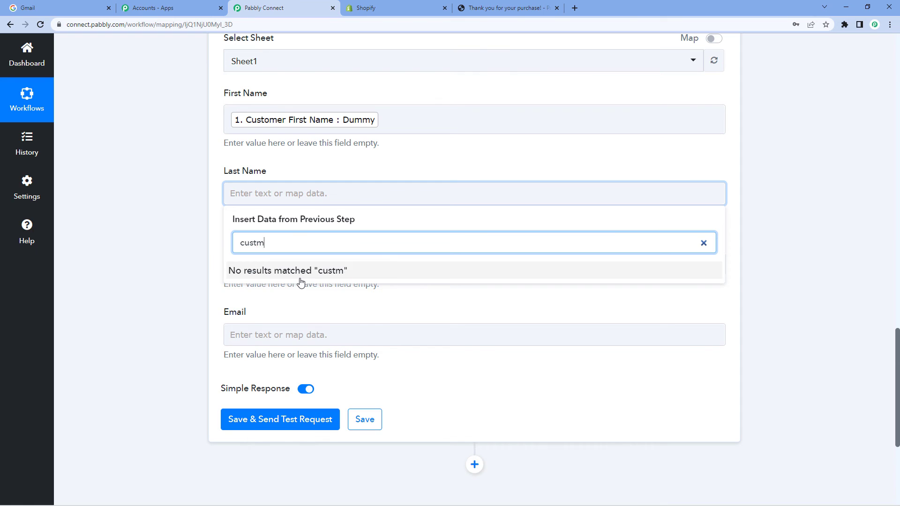
pyautogui.scroll(-1, 349, 399)
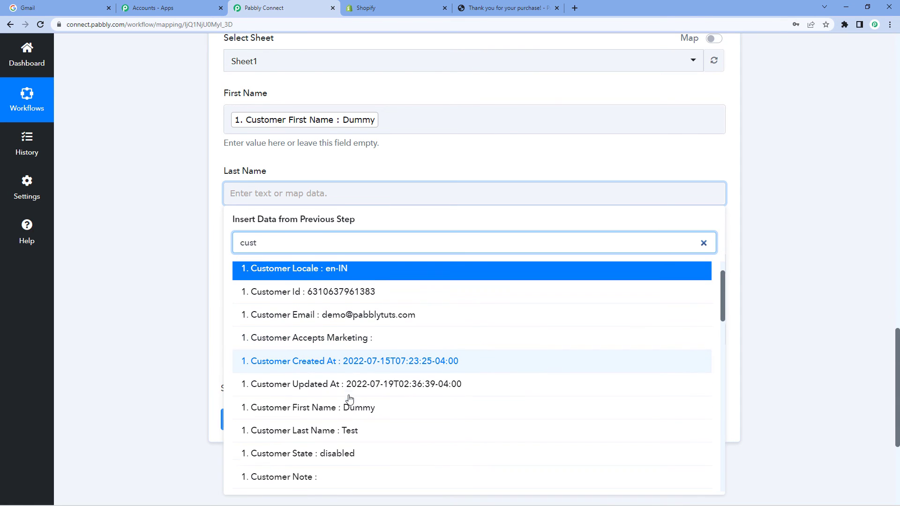
pyautogui.click(342, 424)
pyautogui.click(173, 277)
# - Map the order's Phone value from the Shopify New Order data to the Contact Number field
pyautogui.scroll(-2, 173, 277)
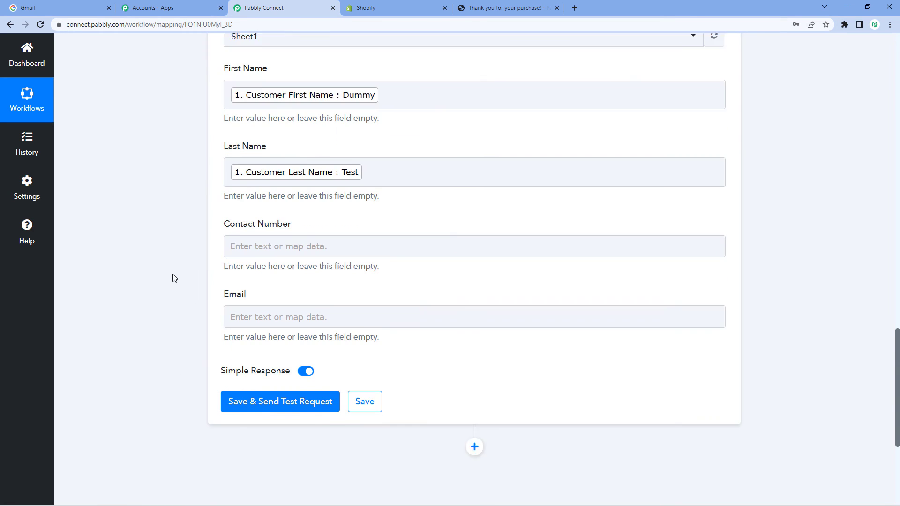
pyautogui.click(253, 171)
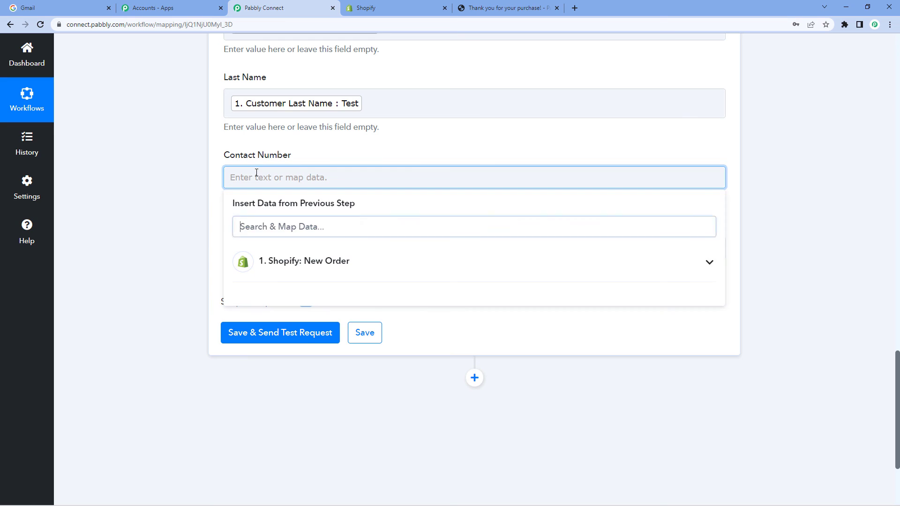
pyautogui.click(304, 267)
pyautogui.scroll(-2, 317, 356)
pyautogui.scroll(2, 317, 356)
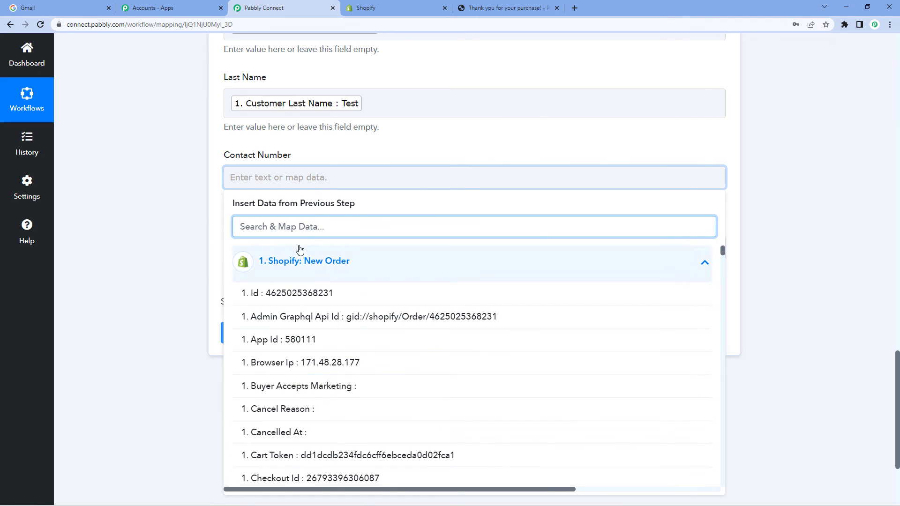
pyautogui.write('pho')
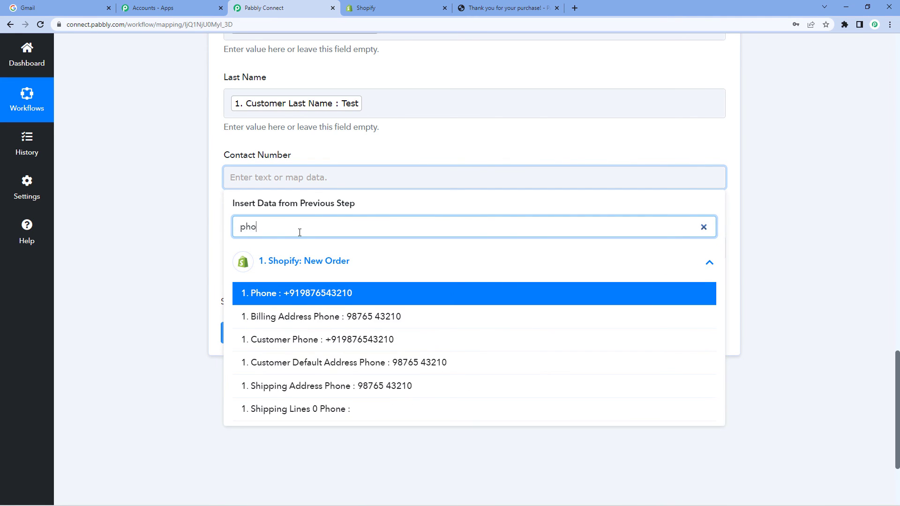
pyautogui.click(300, 293)
pyautogui.click(182, 248)
# - Map the order's Email value to the Email field, and save the Google Sheets action with a test request
pyautogui.click(261, 254)
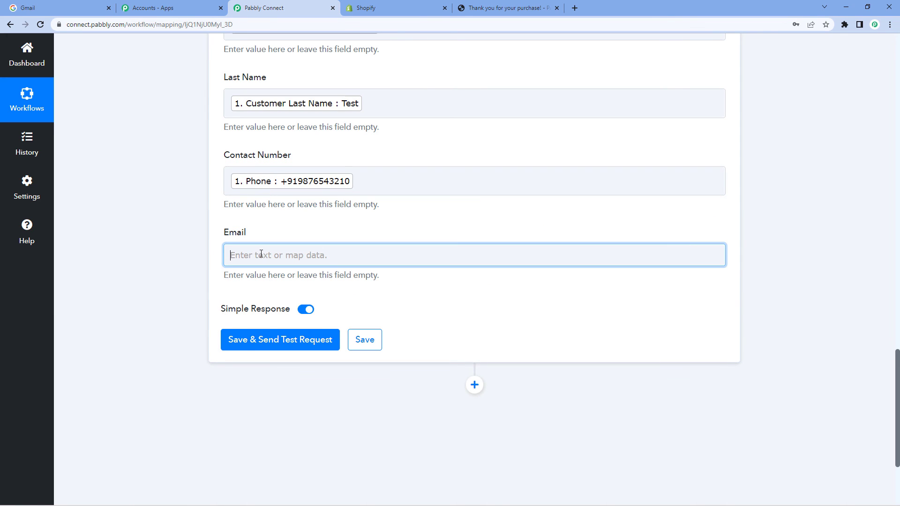
pyautogui.click(295, 338)
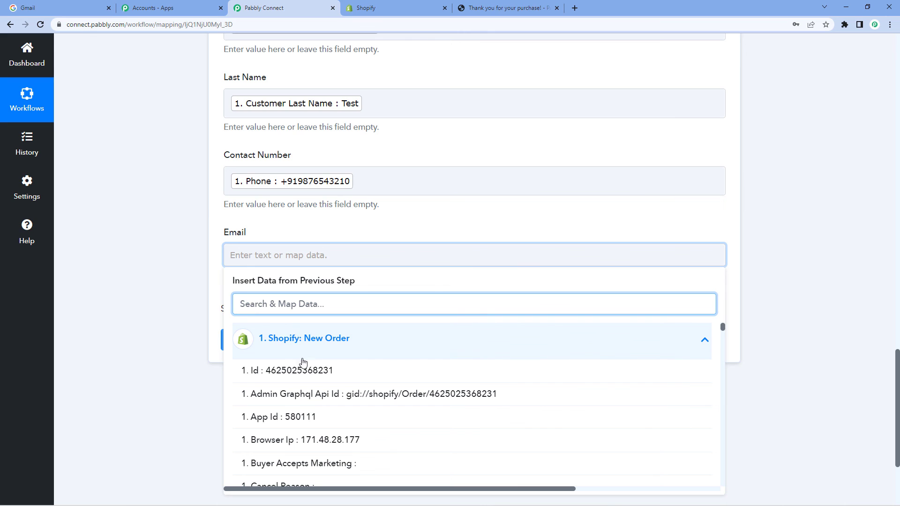
pyautogui.write('emai')
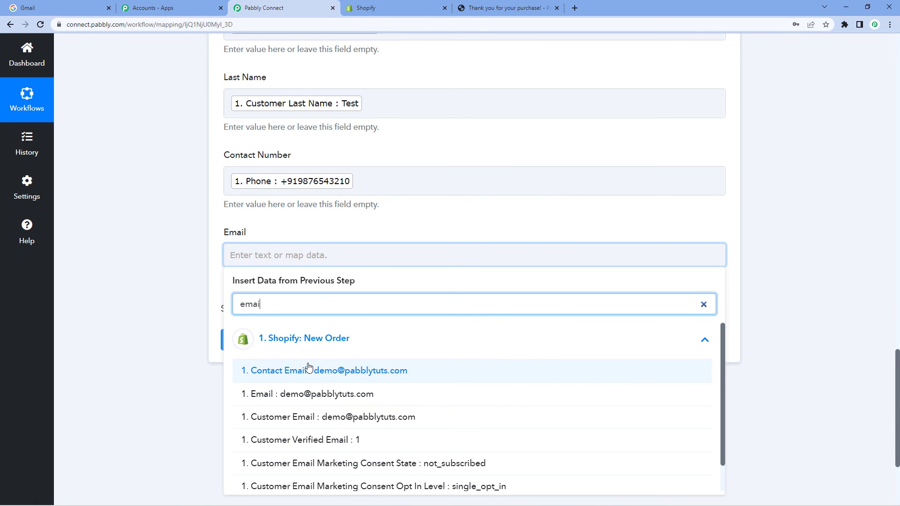
pyautogui.scroll(-1, 341, 403)
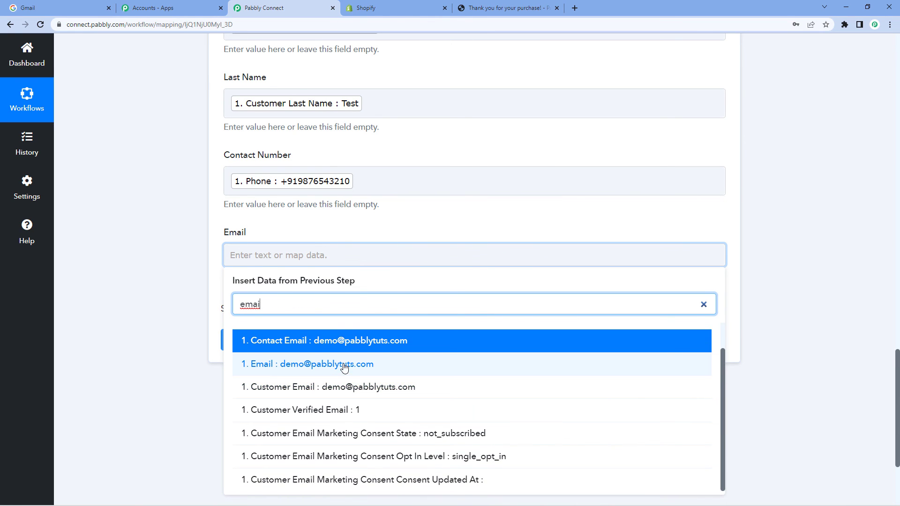
pyautogui.click(343, 366)
pyautogui.click(155, 292)
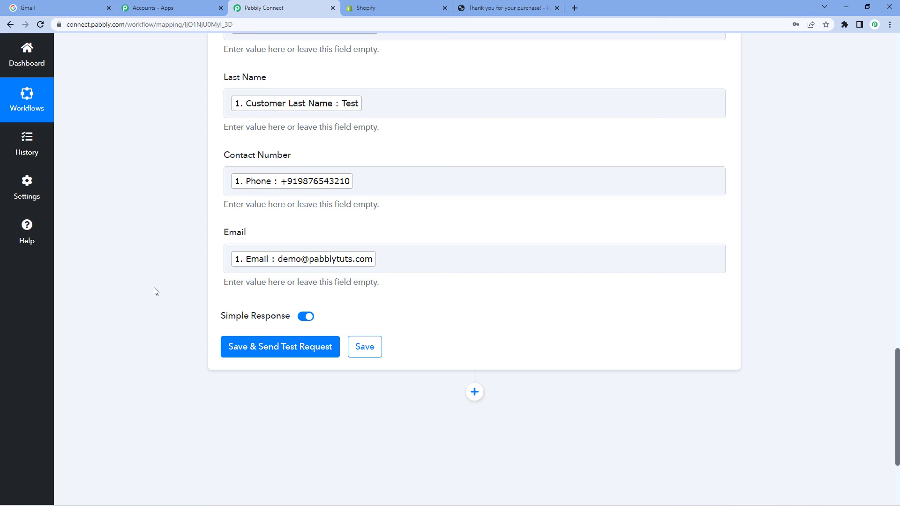
pyautogui.click(289, 353)
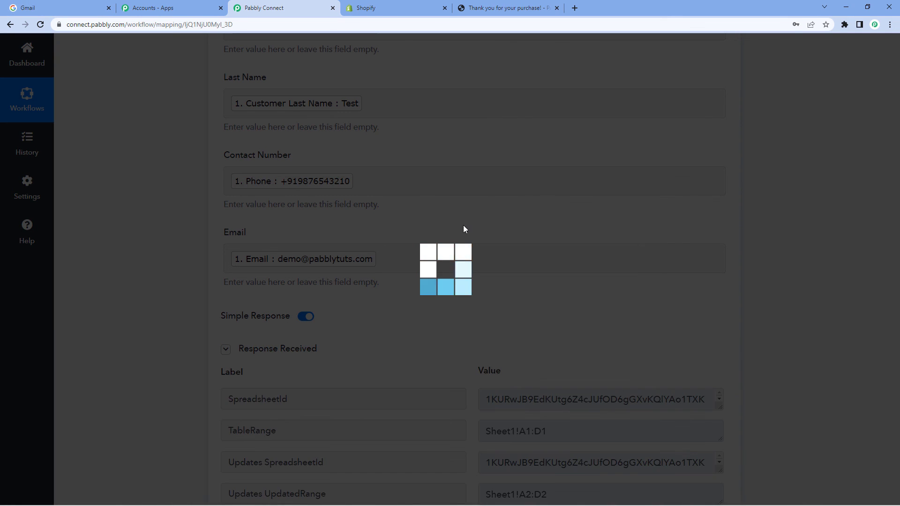
pyautogui.scroll(-3, 482, 283)
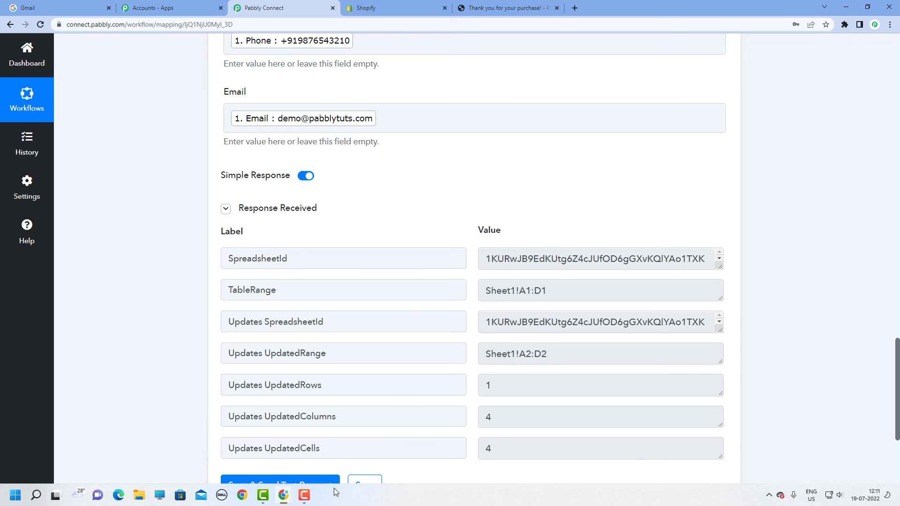
# - Check each cell of row 2 in the Shopify Test spreadsheet in Google Sheets, and return to Pabbly Connect
pyautogui.moveTo(283, 495)
pyautogui.click(296, 455)
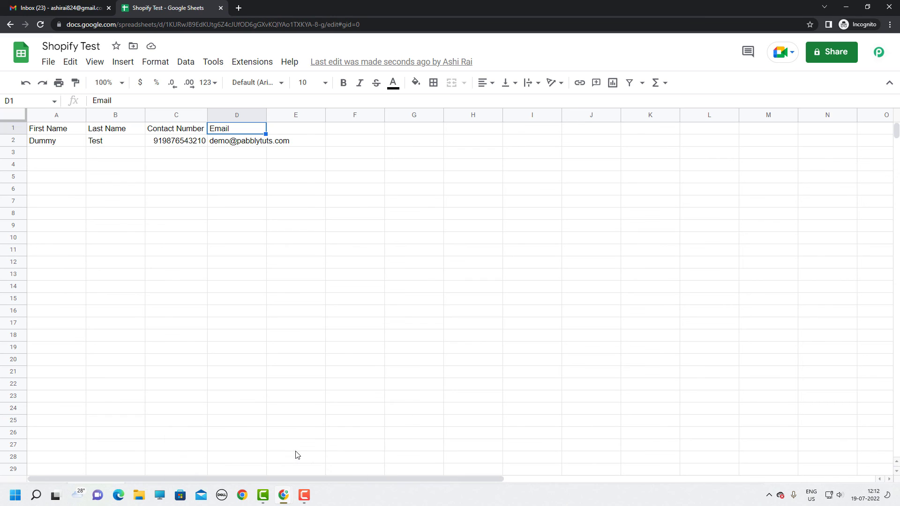
pyautogui.click(39, 144)
pyautogui.click(98, 145)
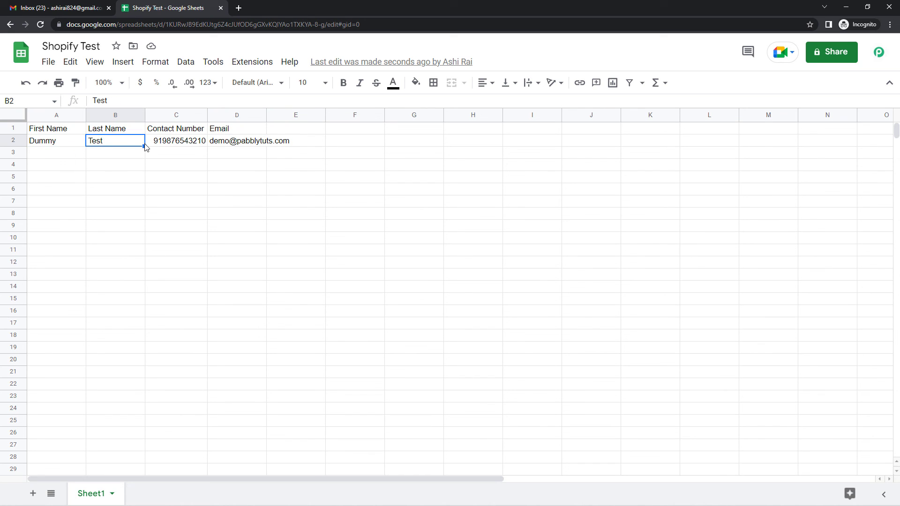
pyautogui.click(171, 146)
pyautogui.click(236, 144)
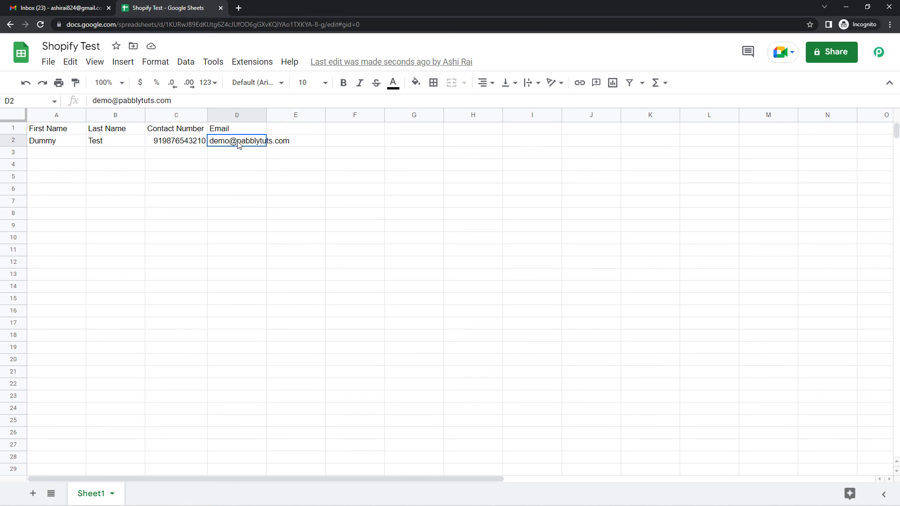
pyautogui.click(290, 132)
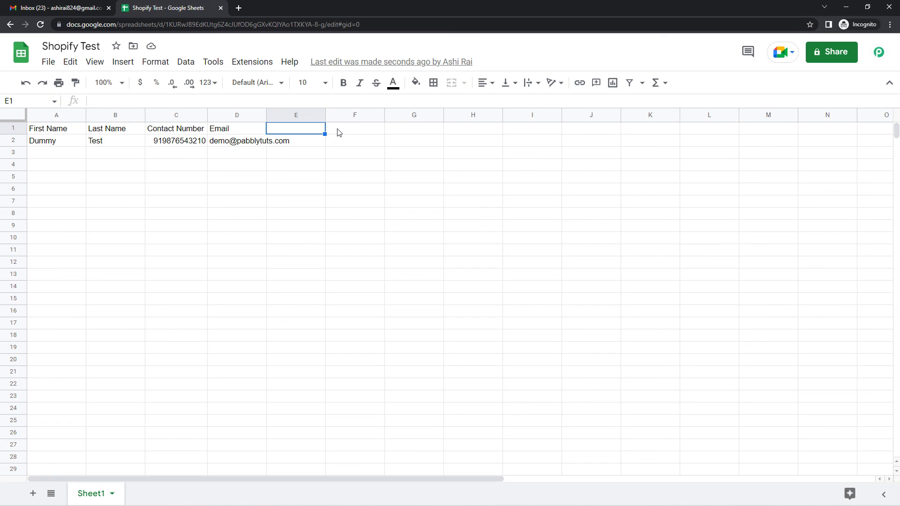
pyautogui.click(256, 142)
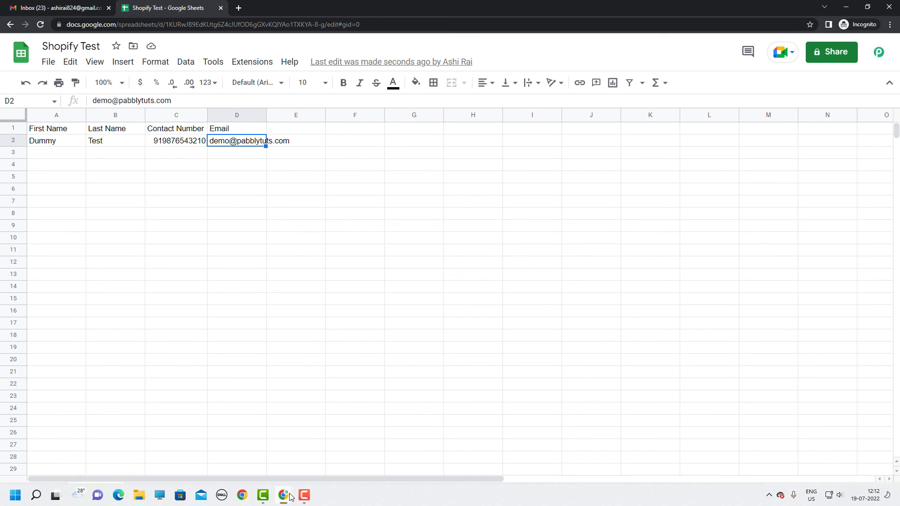
pyautogui.click(286, 496)
pyautogui.click(259, 464)
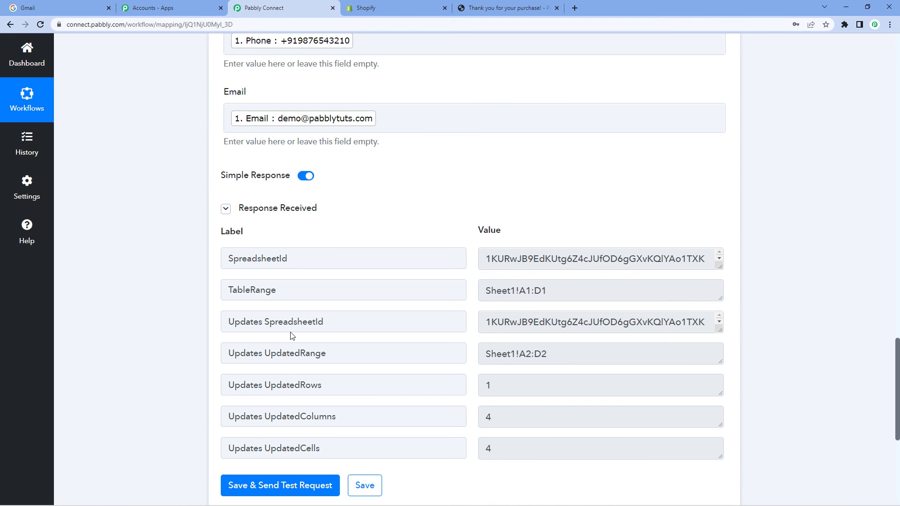